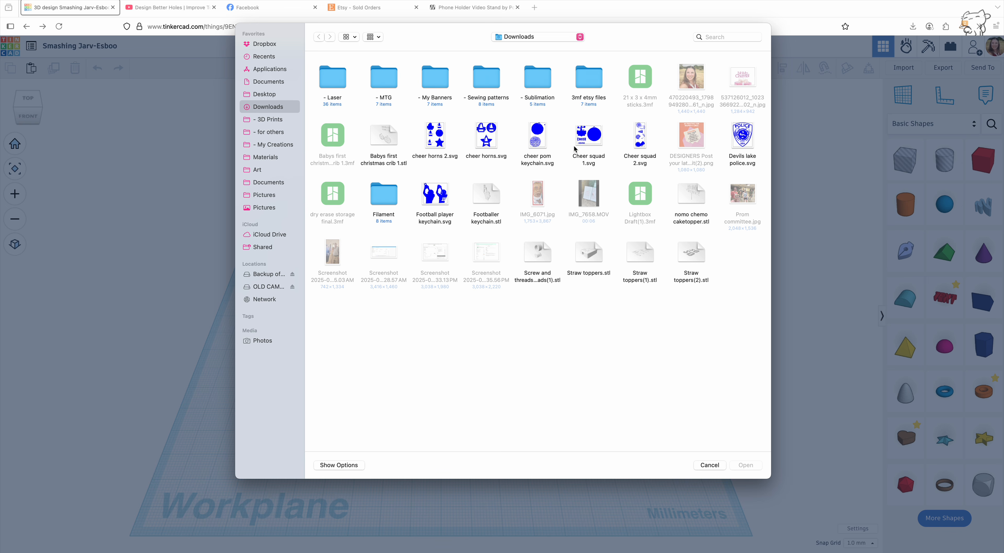
Import cheer pom keychain.svg centred on Art at 100% scale.
{"action": "left_click", "coordinate": [540, 138]}
{"action": "left_click", "coordinate": [748, 466]}
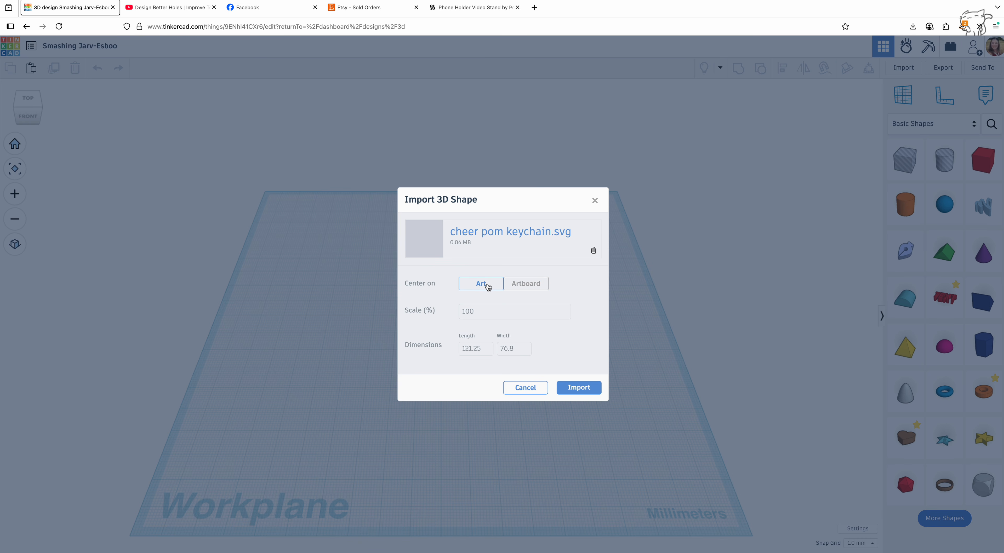
{"action": "left_click", "coordinate": [577, 389]}
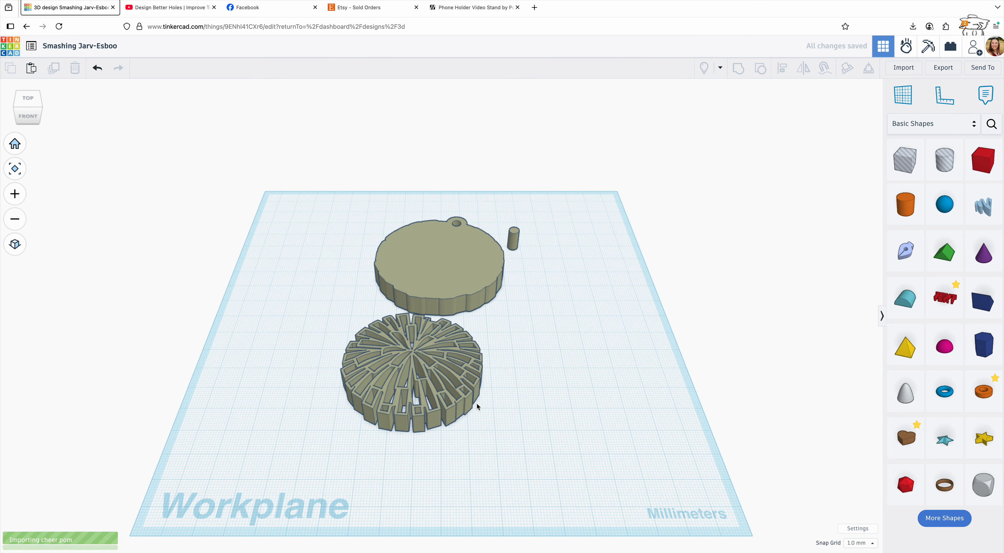
Set the height of the imported keychain shape to 3 mm.
{"action": "left_click", "coordinate": [445, 295]}
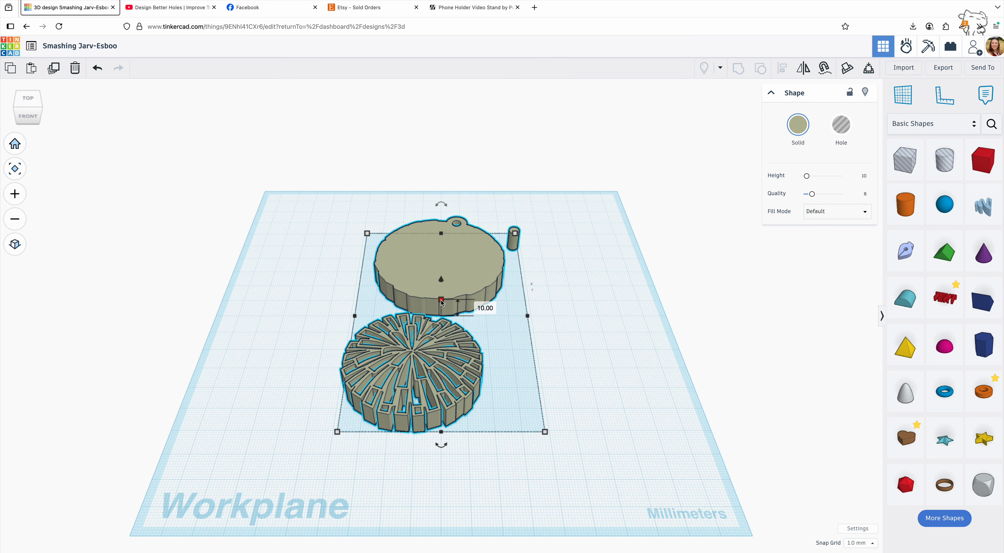
{"action": "left_click", "coordinate": [484, 307]}
{"action": "type", "text": "3"}
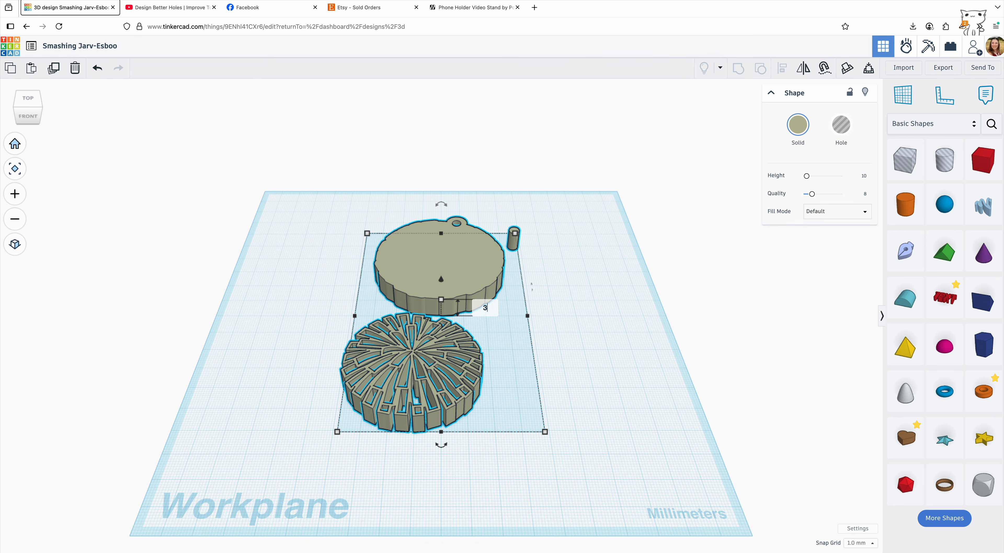
{"action": "key", "text": "Return"}
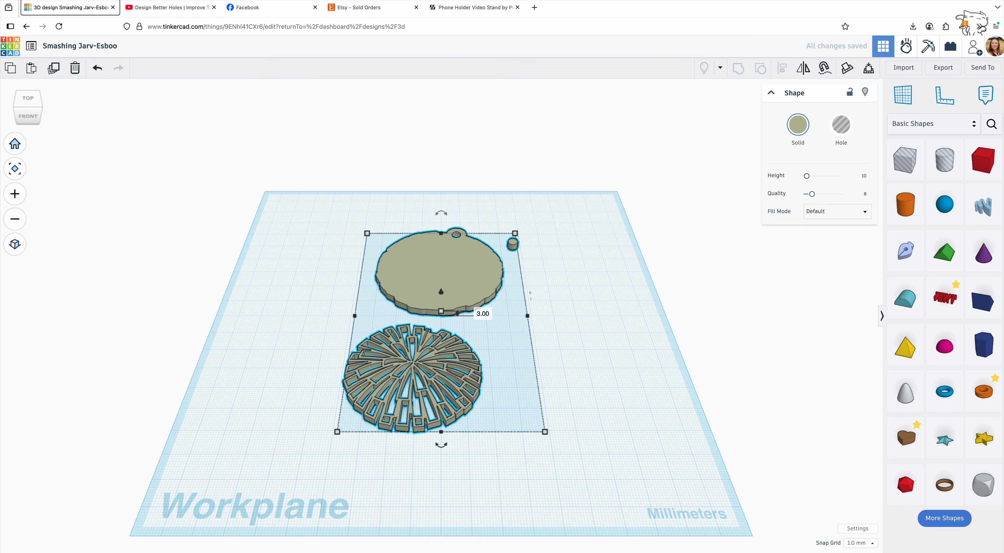
Move the keychain shape to one side of the workplane and place a duplicate about 88 mm beside it.
{"action": "left_click_drag", "start_coordinate": [464, 281], "coordinate": [412, 275]}
{"action": "left_click", "coordinate": [412, 279]}
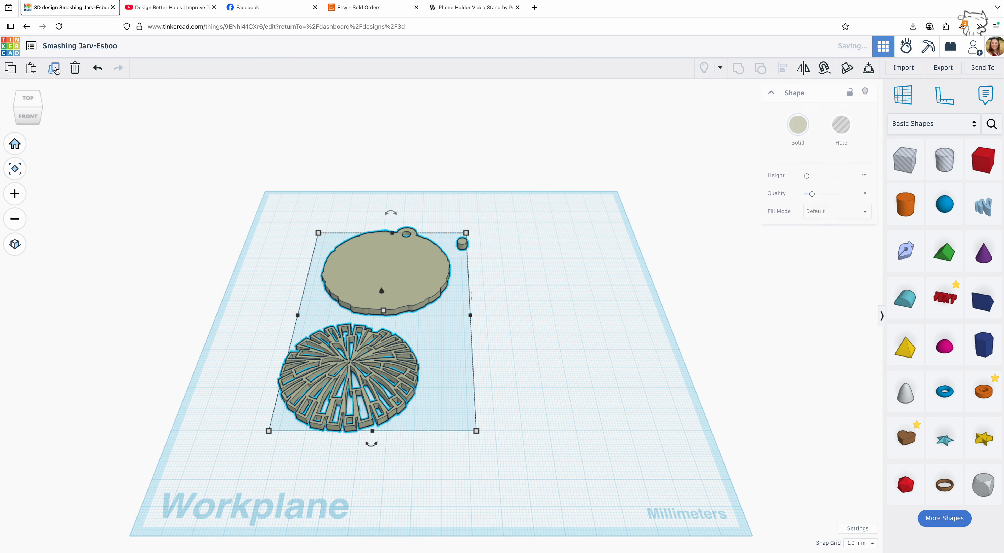
{"action": "left_click_drag", "start_coordinate": [412, 280], "coordinate": [599, 282], "text": "alt"}
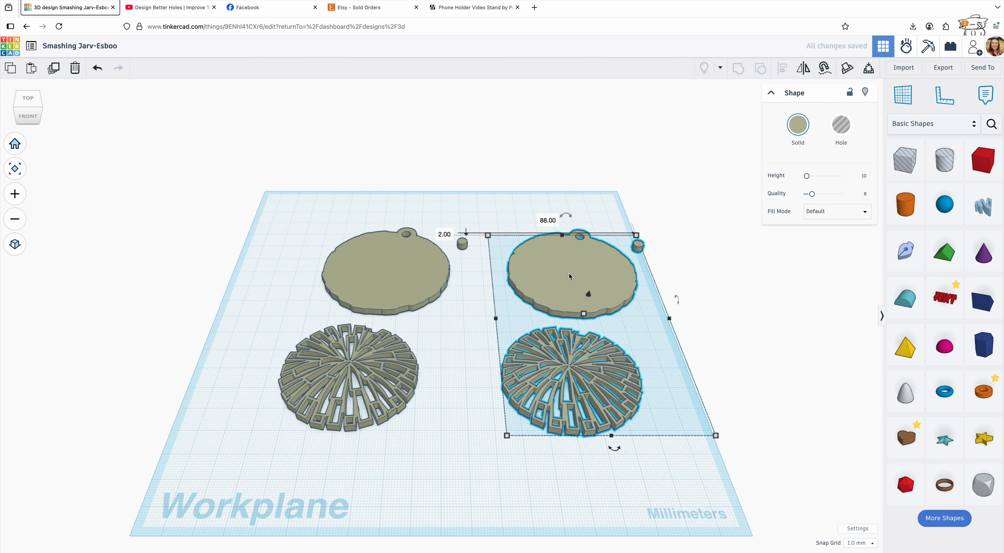
{"action": "left_click", "coordinate": [588, 202]}
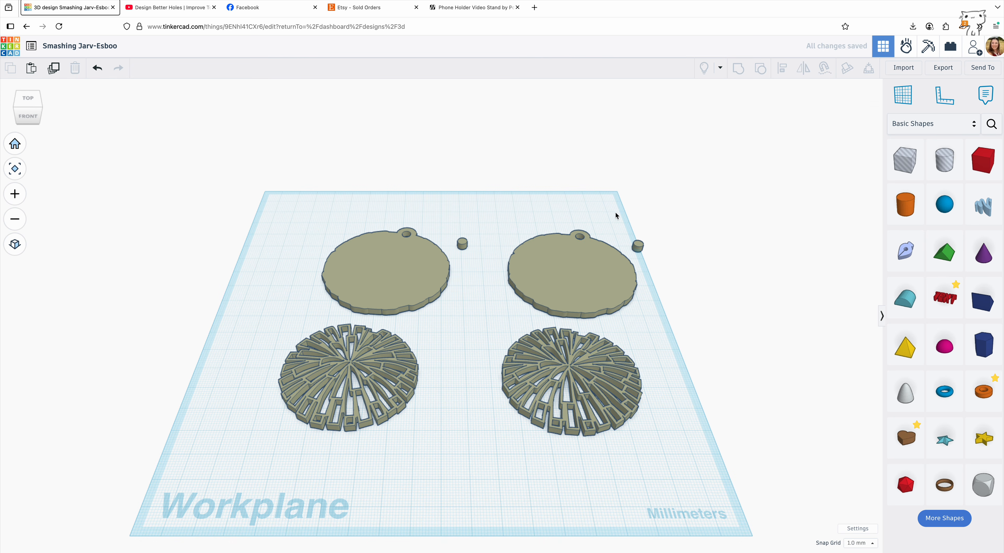
Cut away the duplicate's disc and small cylinder by grouping it with a hole box about 84 by 68 mm, leaving only the pom pattern.
{"action": "left_click", "coordinate": [30, 110]}
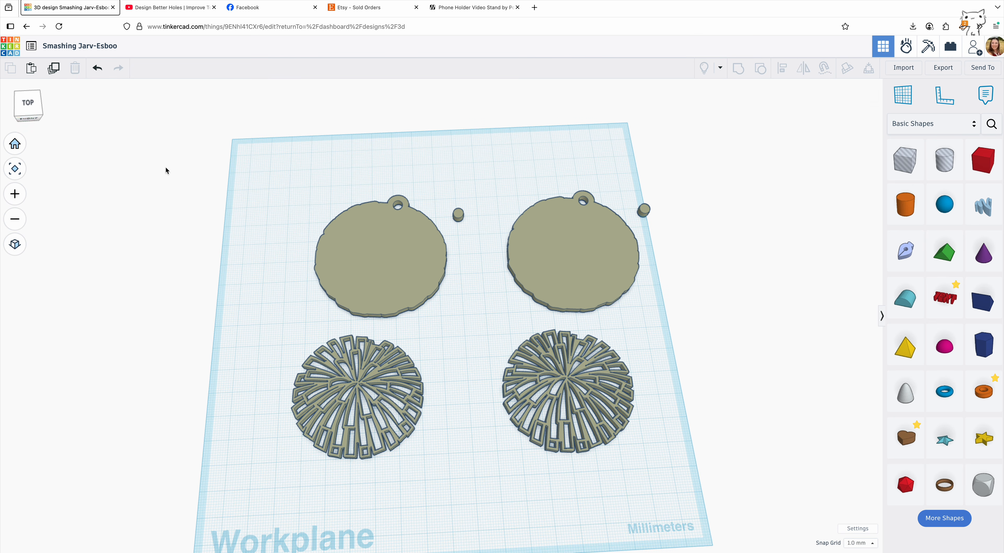
{"action": "left_click_drag", "start_coordinate": [905, 162], "coordinate": [658, 210]}
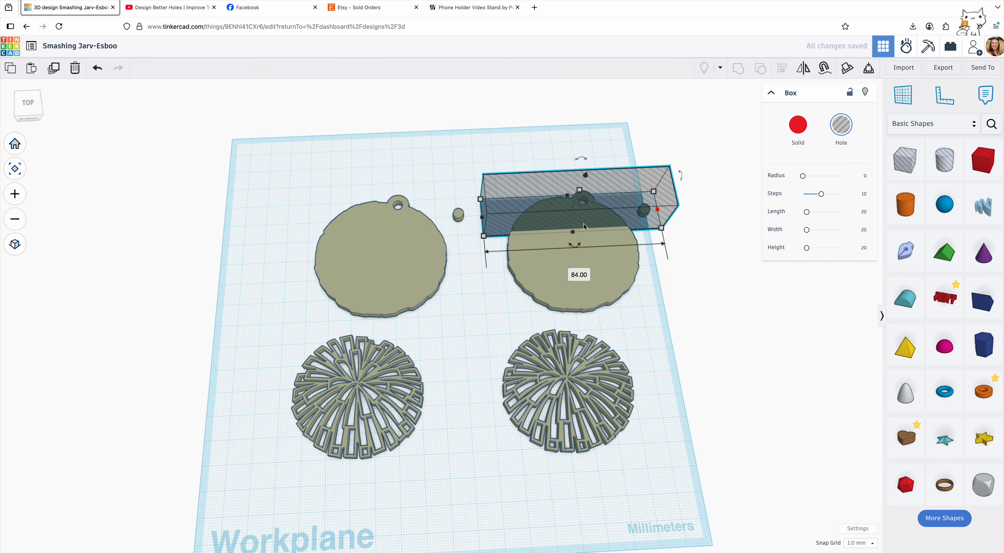
{"action": "left_click_drag", "start_coordinate": [566, 198], "coordinate": [566, 189]}
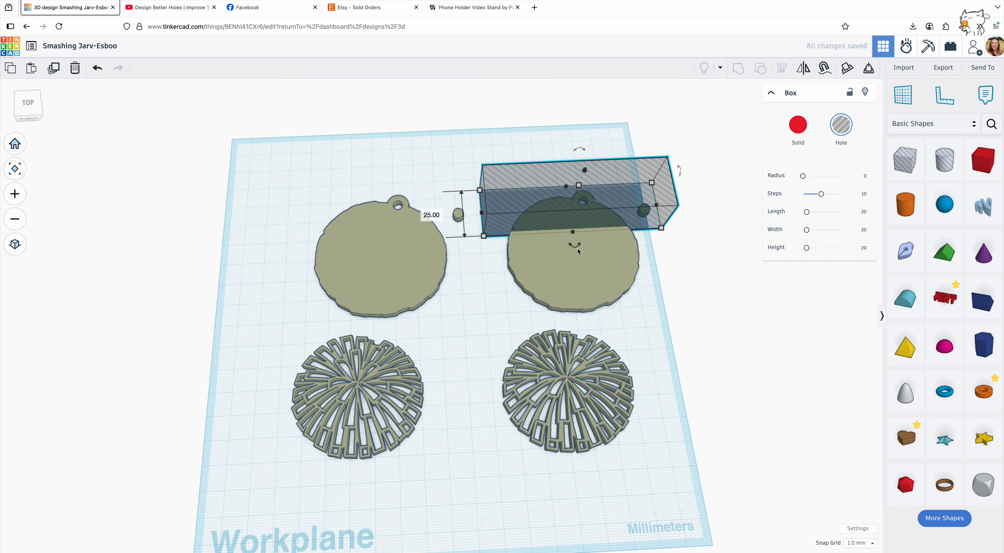
{"action": "left_click_drag", "start_coordinate": [572, 232], "coordinate": [572, 318]}
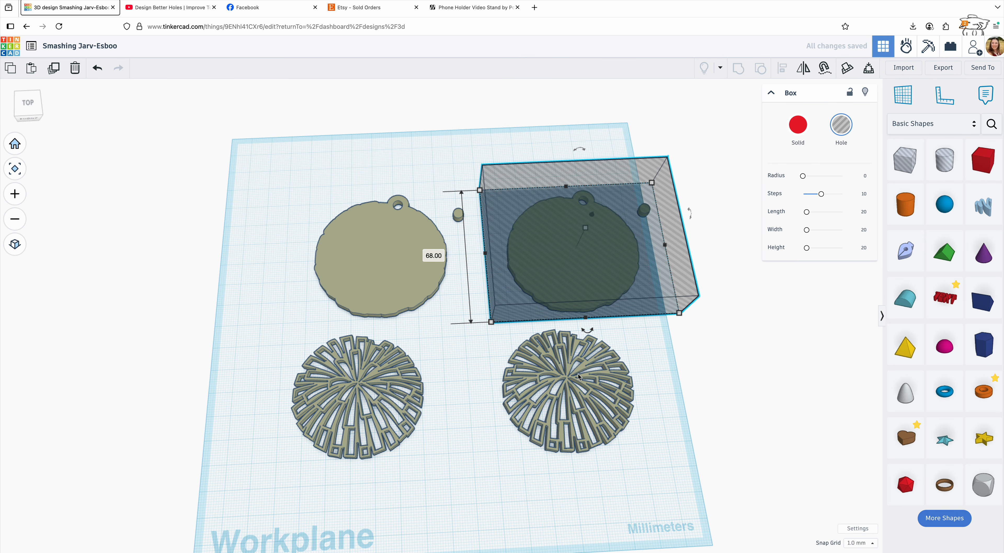
{"action": "left_click_drag", "start_coordinate": [702, 171], "coordinate": [567, 405]}
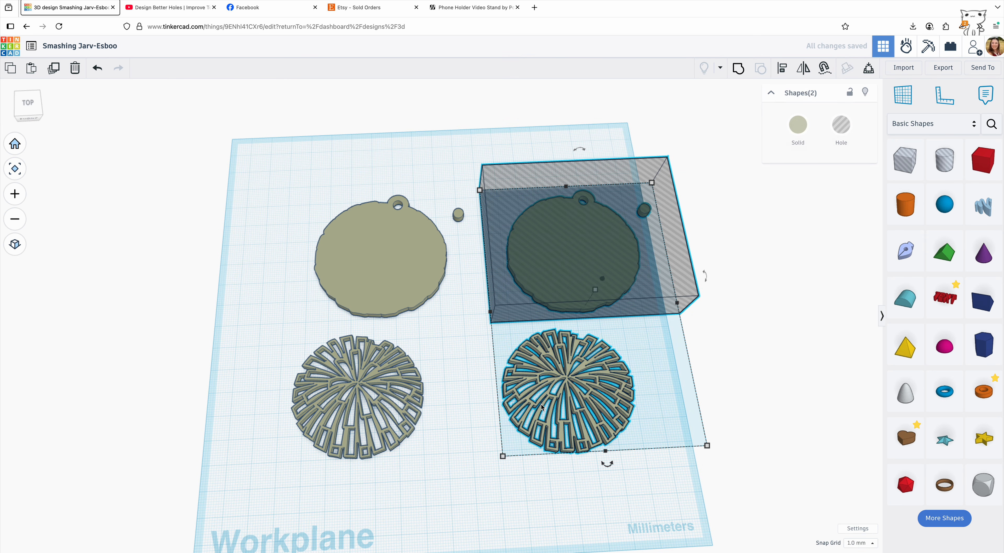
{"action": "left_click", "coordinate": [738, 69]}
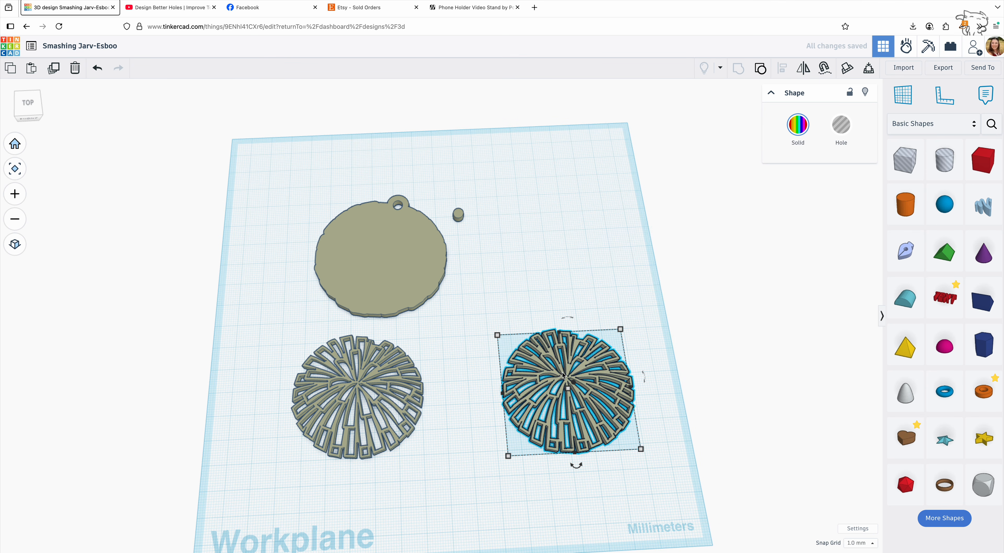
Cut the pom pattern off the original shape by covering it with a hole box and grouping the two.
{"action": "left_click_drag", "start_coordinate": [904, 163], "coordinate": [253, 354]}
{"action": "left_click_drag", "start_coordinate": [360, 374], "coordinate": [362, 519]}
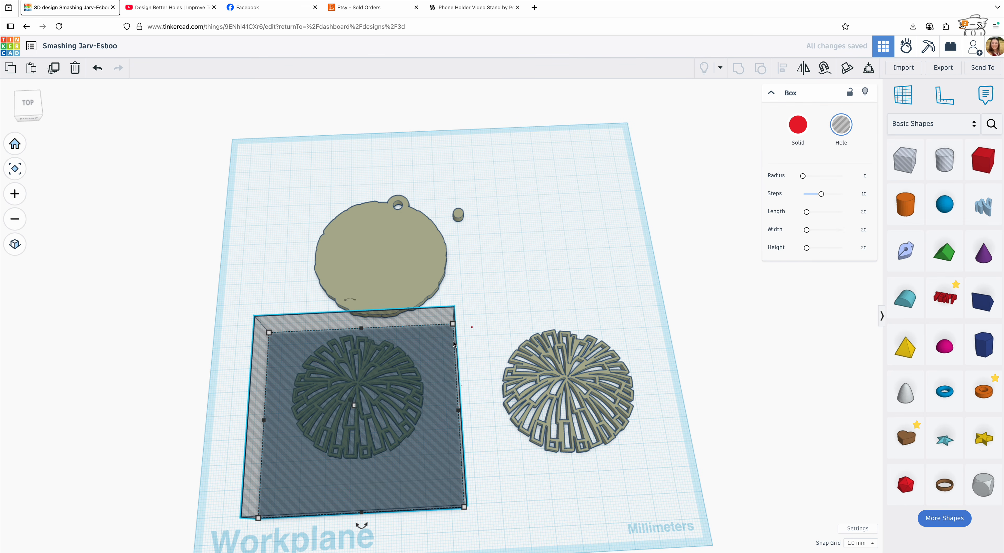
{"action": "left_click", "coordinate": [341, 428], "text": "shift"}
{"action": "left_click", "coordinate": [738, 68]}
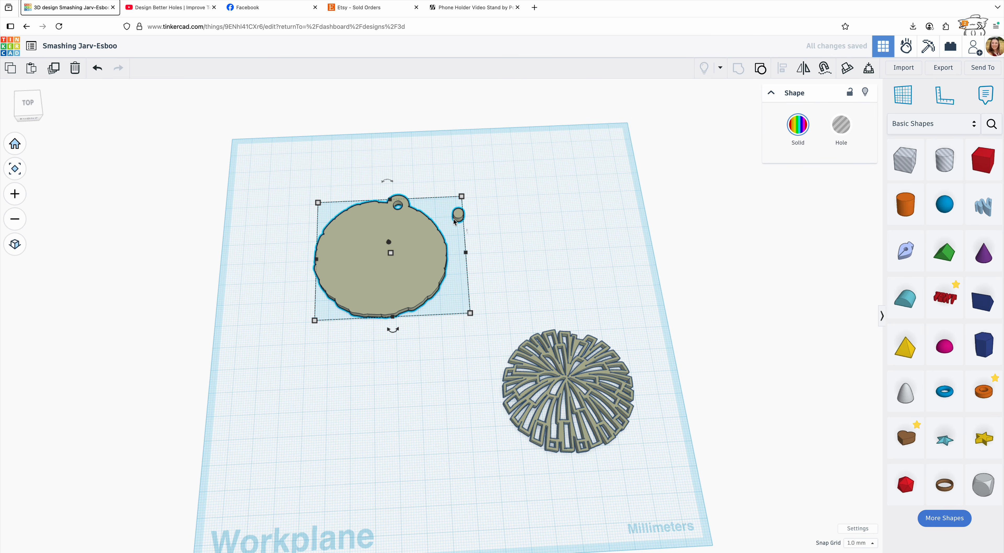
Remove the small cylinder beside the backing disc by covering it with a hole box and grouping it with the disc.
{"action": "left_click", "coordinate": [412, 167]}
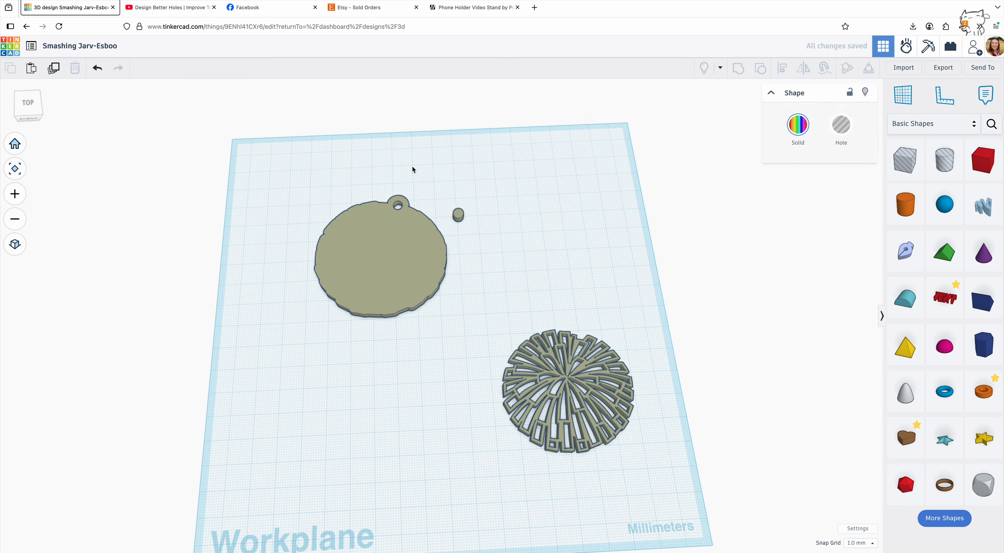
{"action": "left_click", "coordinate": [402, 234]}
{"action": "left_click_drag", "start_coordinate": [905, 159], "coordinate": [467, 214]}
{"action": "left_click_drag", "start_coordinate": [512, 167], "coordinate": [355, 266]}
{"action": "left_click", "coordinate": [738, 68]}
Move the backing disc and the pom pattern side by side near the middle of the workplane.
{"action": "left_click_drag", "start_coordinate": [425, 265], "coordinate": [435, 329]}
{"action": "left_click_drag", "start_coordinate": [551, 377], "coordinate": [518, 316]}
{"action": "left_click_drag", "start_coordinate": [551, 359], "coordinate": [524, 325]}
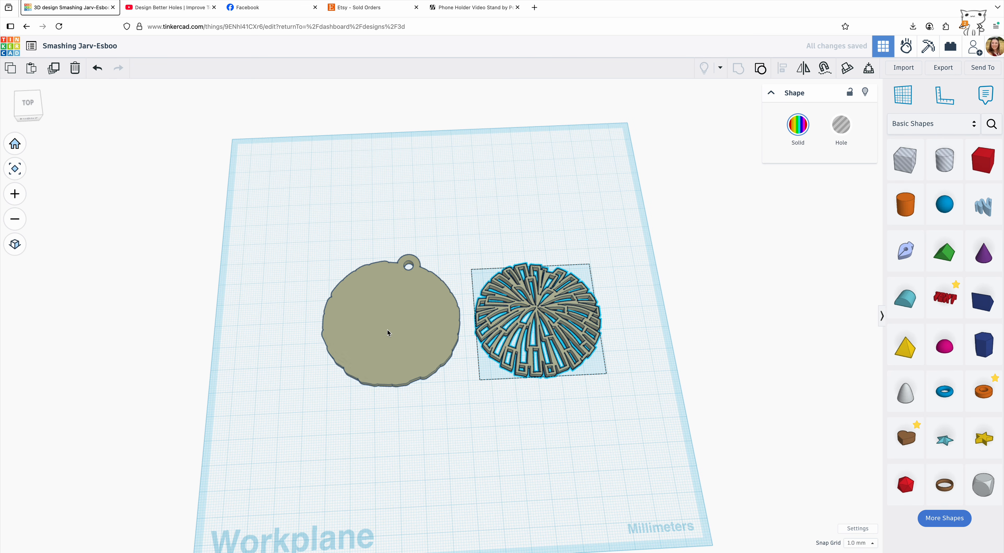
Set the snap grid to 0.5 mm and raise the pom pattern 2.5 mm above the workplane.
{"action": "left_click", "coordinate": [387, 330]}
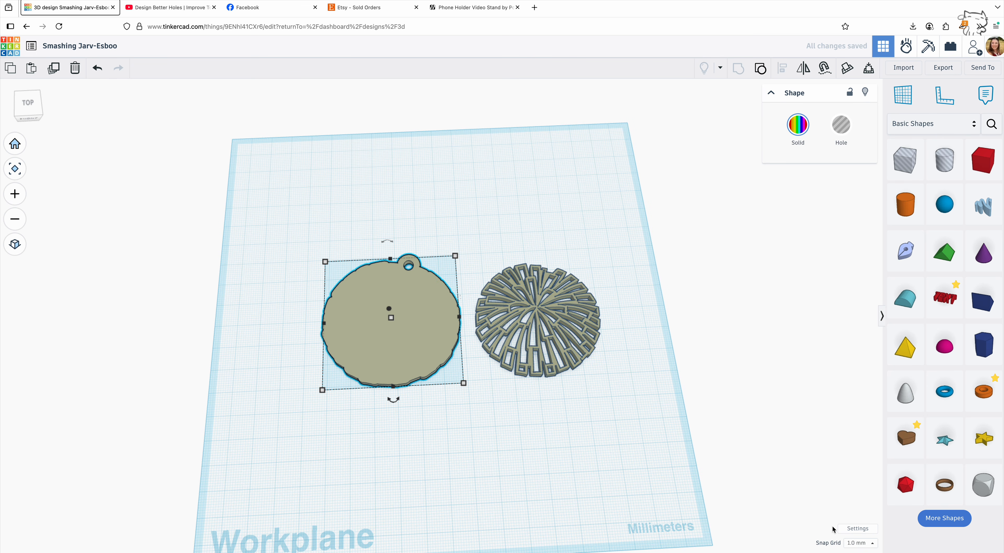
{"action": "left_click", "coordinate": [858, 543]}
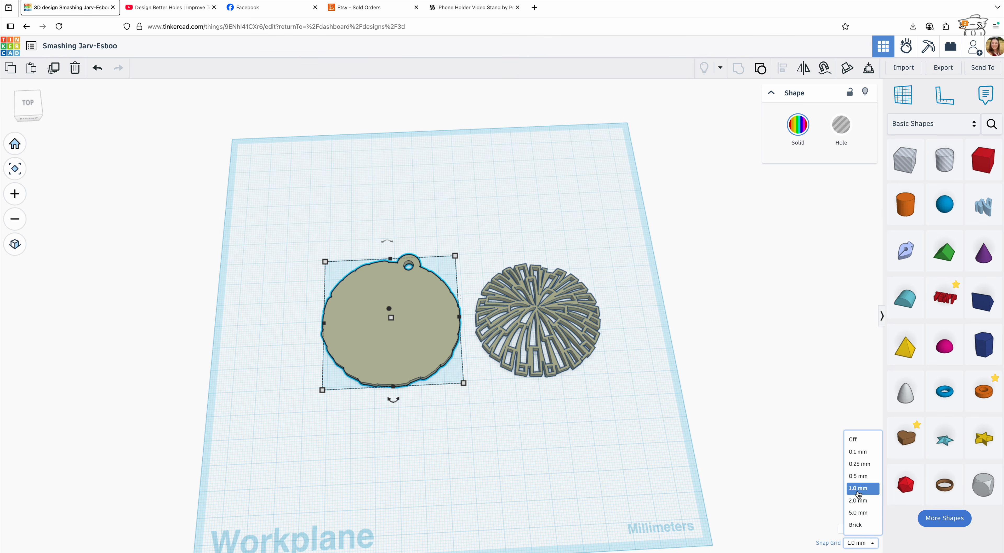
{"action": "left_click", "coordinate": [862, 480]}
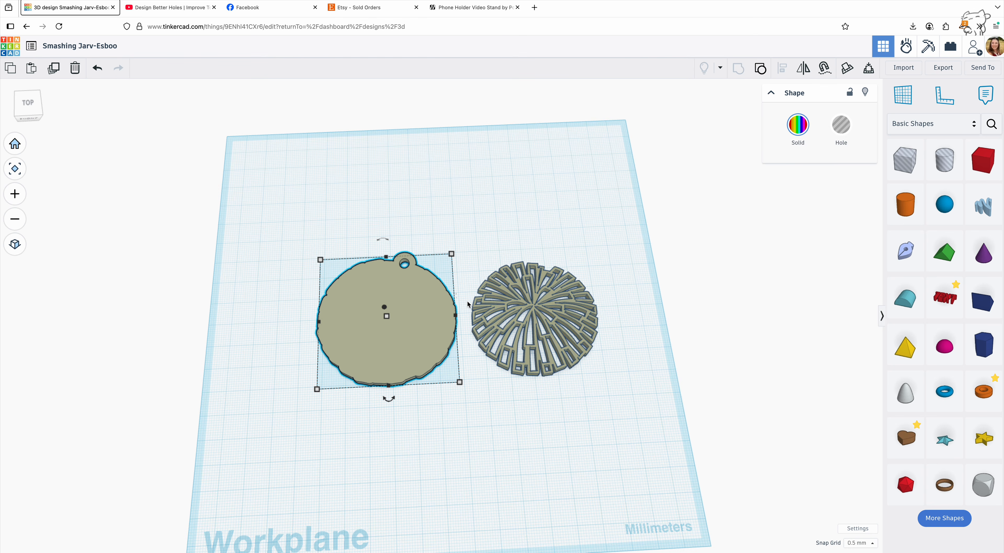
{"action": "scroll", "coordinate": [384, 339], "scroll_direction": "up", "scroll_amount": 3}
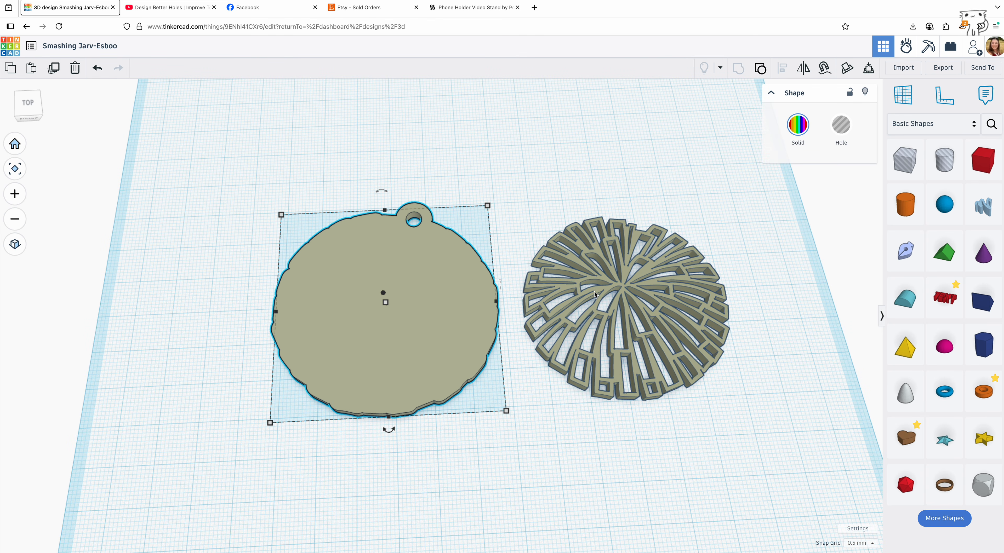
{"action": "left_click", "coordinate": [595, 294]}
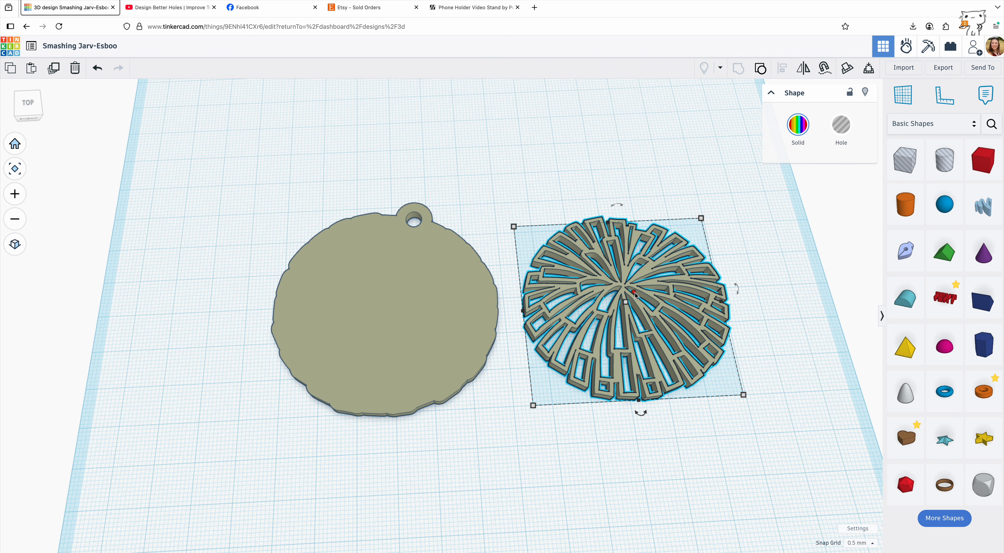
{"action": "left_click_drag", "start_coordinate": [635, 292], "coordinate": [637, 291]}
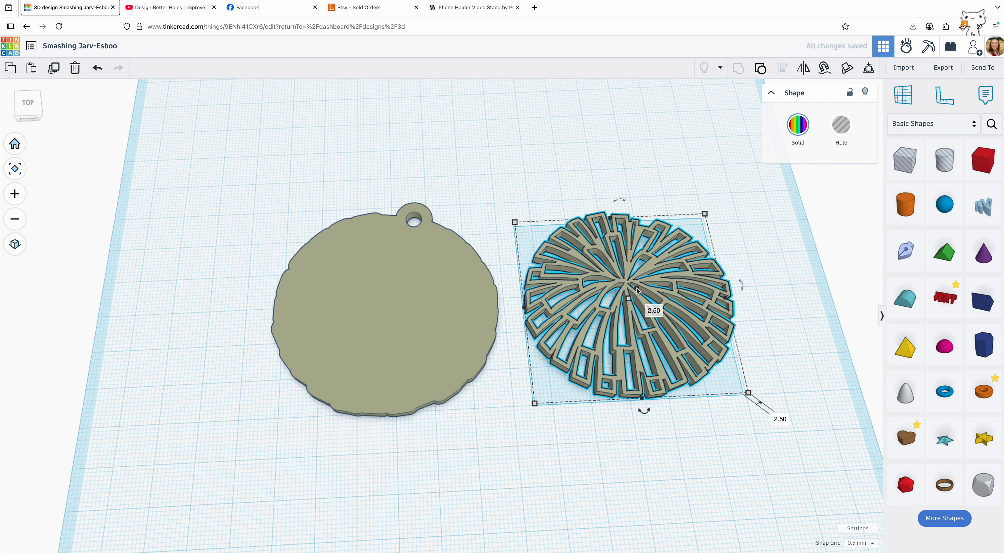
Colour the pom pattern magenta from the preset solid colours.
{"action": "left_click", "coordinate": [798, 124]}
{"action": "left_click", "coordinate": [758, 173]}
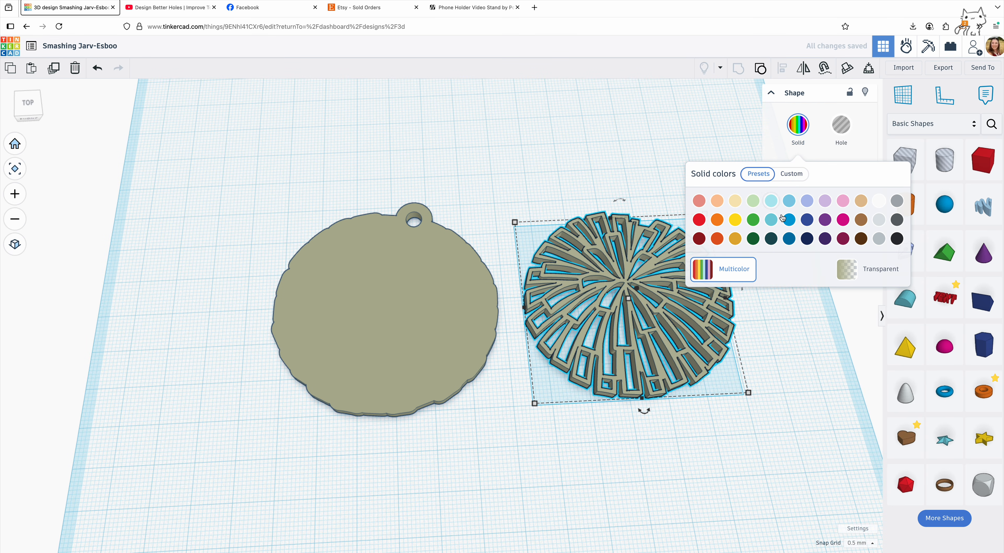
{"action": "left_click", "coordinate": [842, 219]}
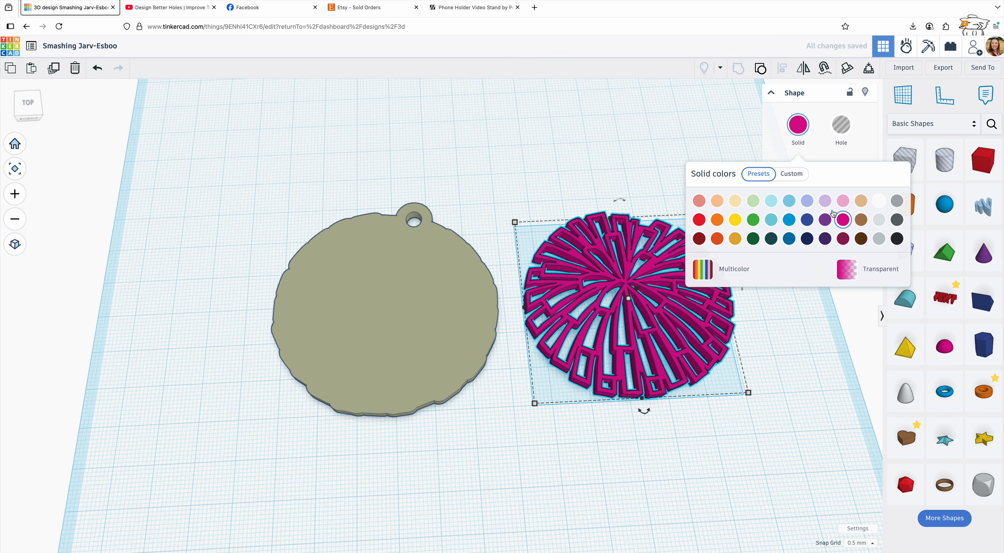
Colour the backing disc with the loop white from the preset solid colours.
{"action": "left_click", "coordinate": [439, 293]}
{"action": "left_click", "coordinate": [797, 124]}
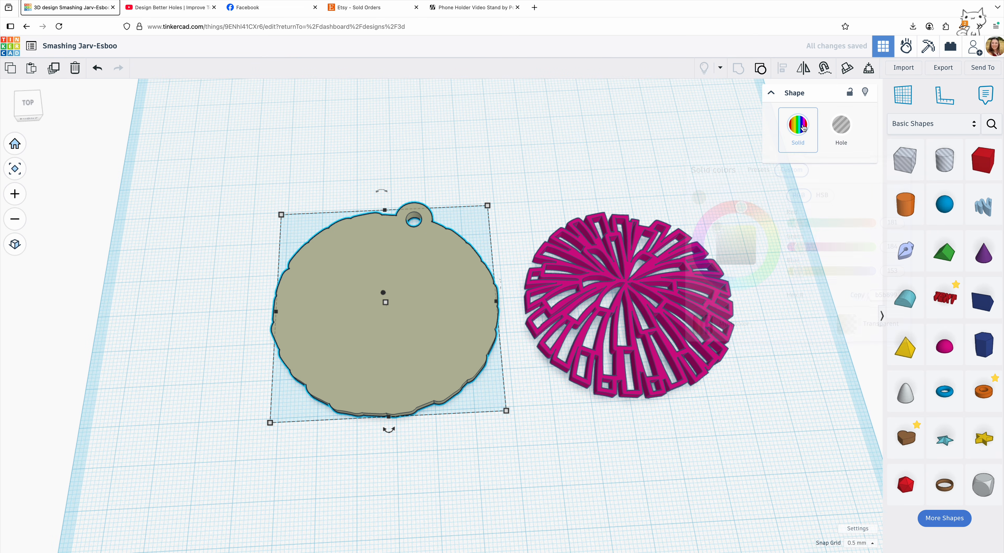
{"action": "left_click", "coordinate": [758, 174]}
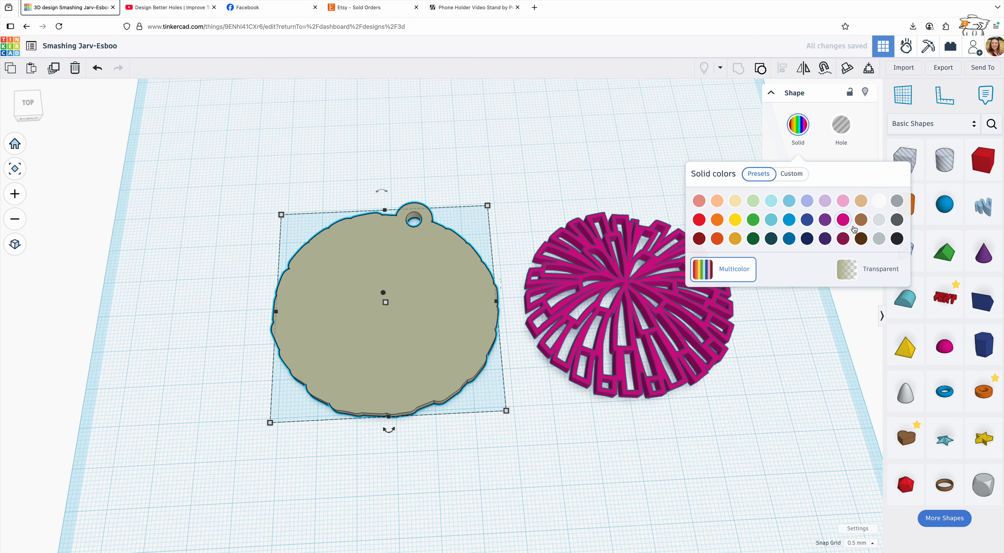
{"action": "left_click", "coordinate": [879, 201]}
Move the pom pattern onto the white disc and centre-align the two shapes along both horizontal axes.
{"action": "left_click", "coordinate": [638, 277]}
{"action": "left_click_drag", "start_coordinate": [638, 277], "coordinate": [448, 278]}
{"action": "left_click", "coordinate": [493, 179]}
{"action": "left_click_drag", "start_coordinate": [494, 177], "coordinate": [356, 218]}
{"action": "left_click", "coordinate": [782, 69]}
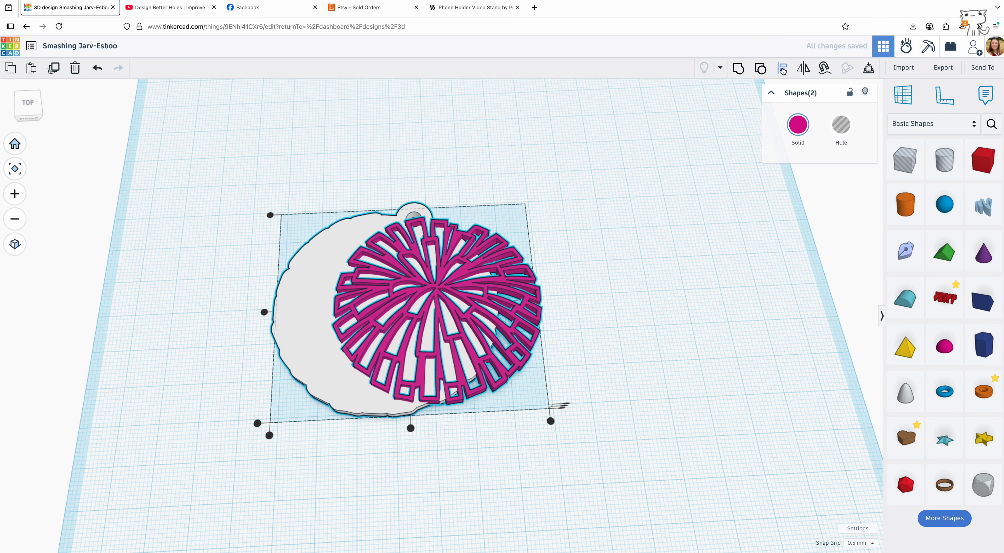
{"action": "left_click", "coordinate": [410, 429]}
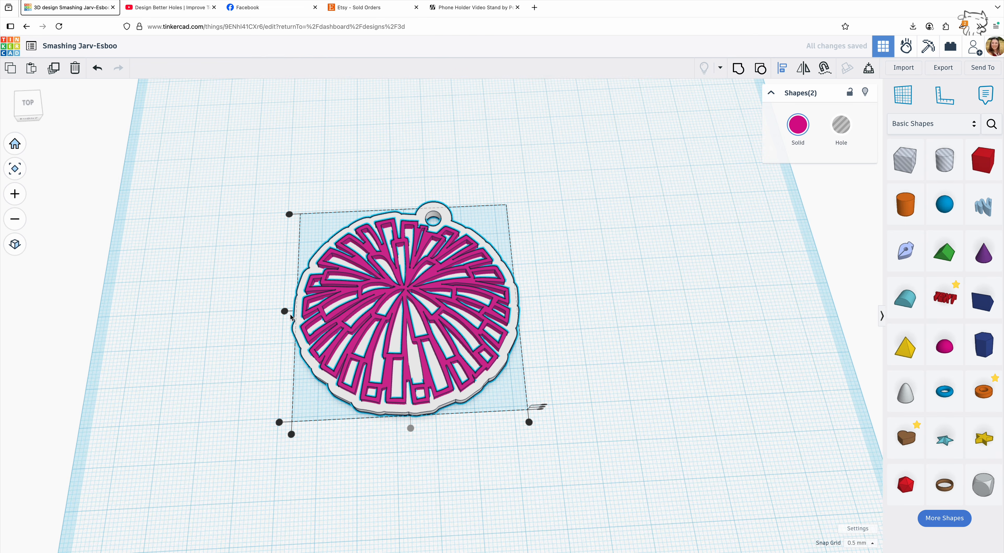
{"action": "left_click", "coordinate": [285, 312]}
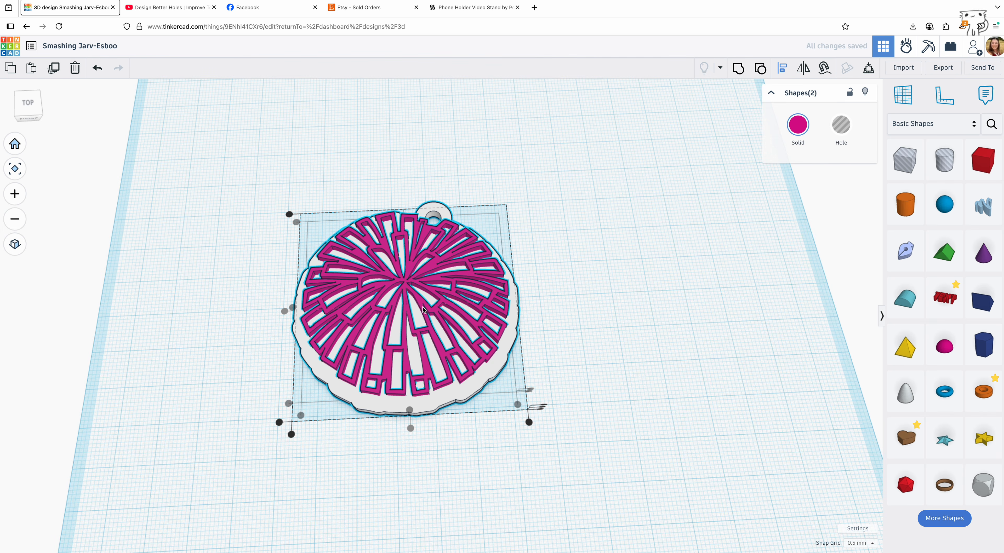
In top view, shift the pom pattern about 1.67 mm away from the loop and 0.3 mm sideways to even out the disc's border.
{"action": "left_click", "coordinate": [25, 111]}
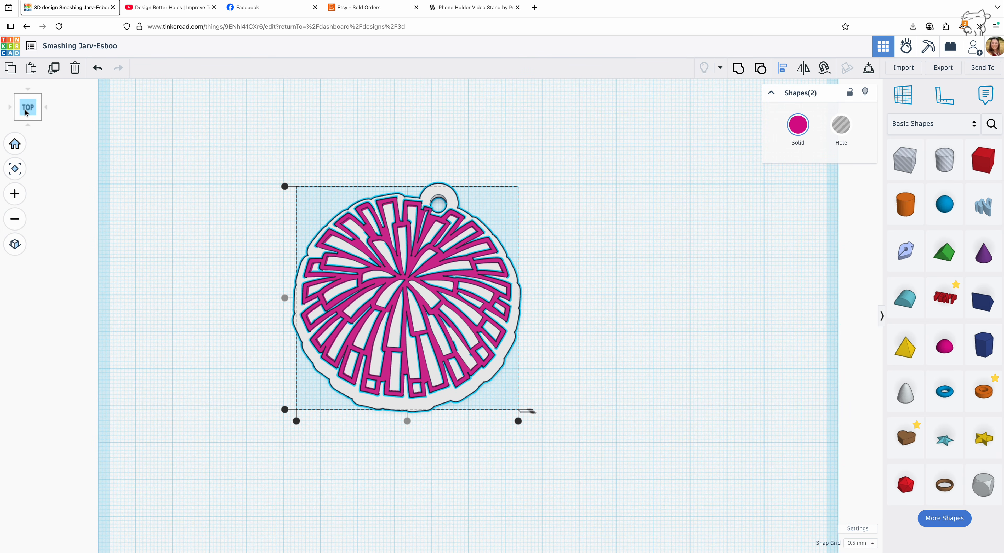
{"action": "left_click", "coordinate": [194, 268]}
{"action": "left_click", "coordinate": [406, 278]}
{"action": "left_click_drag", "start_coordinate": [406, 277], "coordinate": [407, 286]}
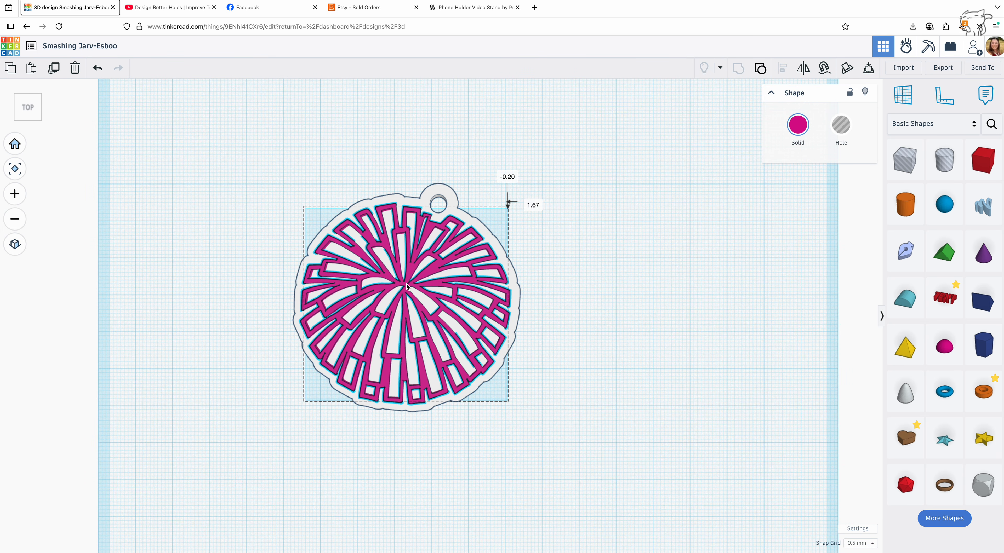
{"action": "key", "text": "Right"}
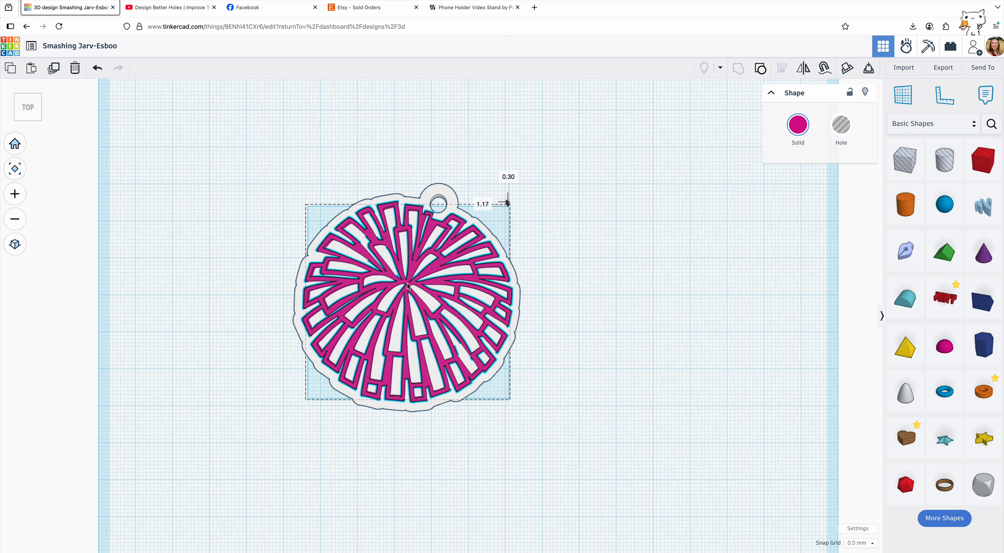
{"action": "key", "text": "Up"}
{"action": "key", "text": "Down"}
{"action": "scroll", "coordinate": [356, 350], "scroll_direction": "up", "scroll_amount": 1}
{"action": "scroll", "coordinate": [357, 351], "scroll_direction": "up", "scroll_amount": 2}
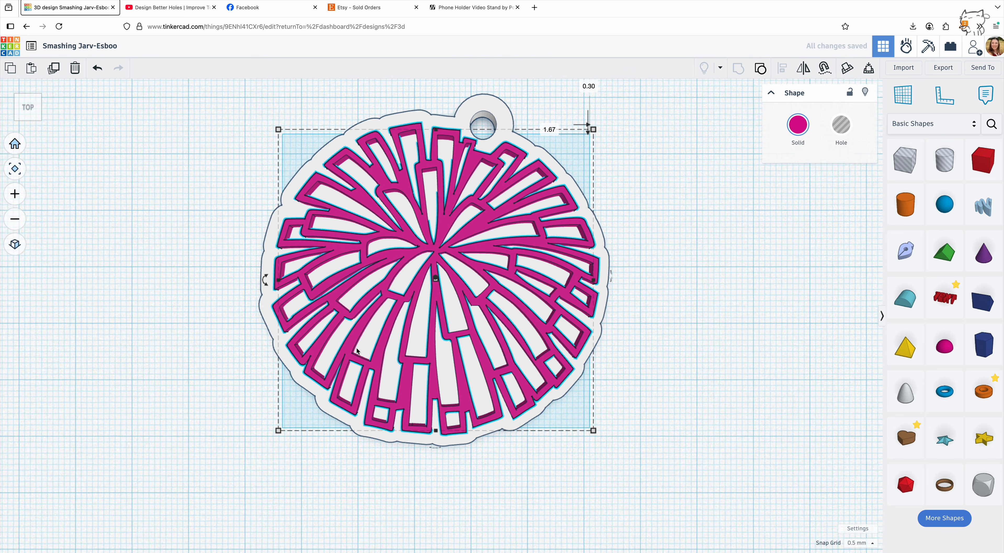
{"action": "scroll", "coordinate": [356, 350], "scroll_direction": "down", "scroll_amount": 1}
{"action": "scroll", "coordinate": [357, 351], "scroll_direction": "down", "scroll_amount": 1}
{"action": "left_click", "coordinate": [26, 109]}
{"action": "left_click_drag", "start_coordinate": [26, 109], "coordinate": [26, 99]}
{"action": "scroll", "coordinate": [398, 339], "scroll_direction": "up", "scroll_amount": 3}
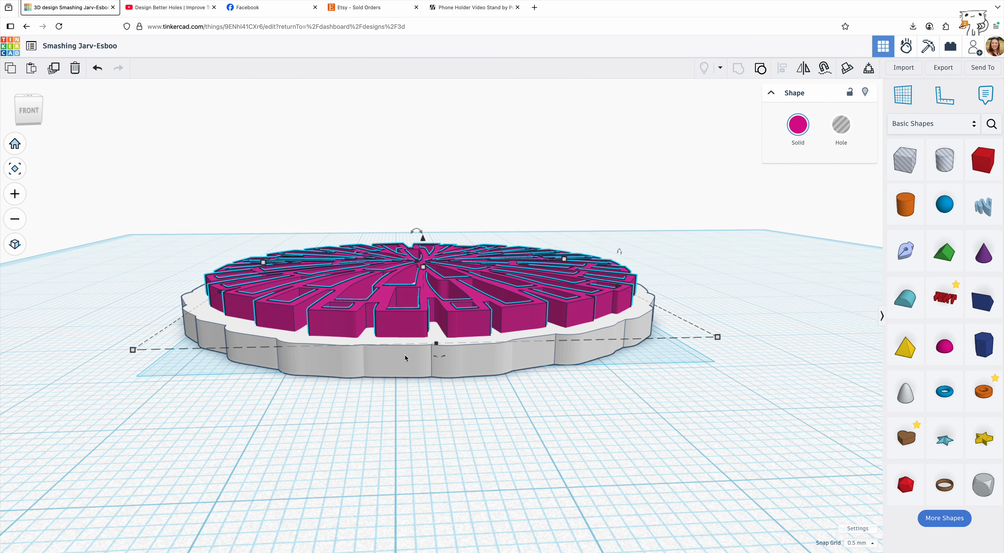
{"action": "left_click", "coordinate": [405, 362]}
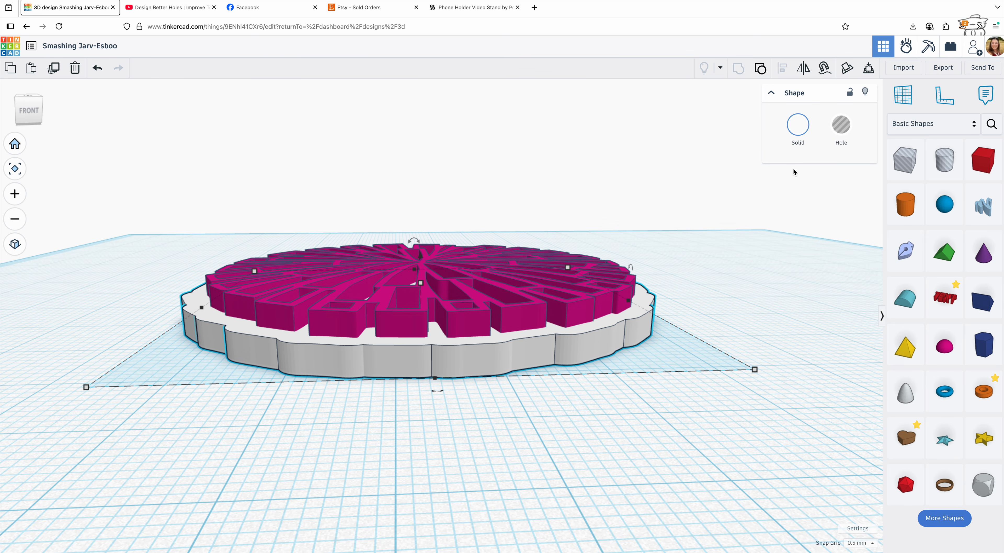
{"action": "left_click", "coordinate": [840, 125]}
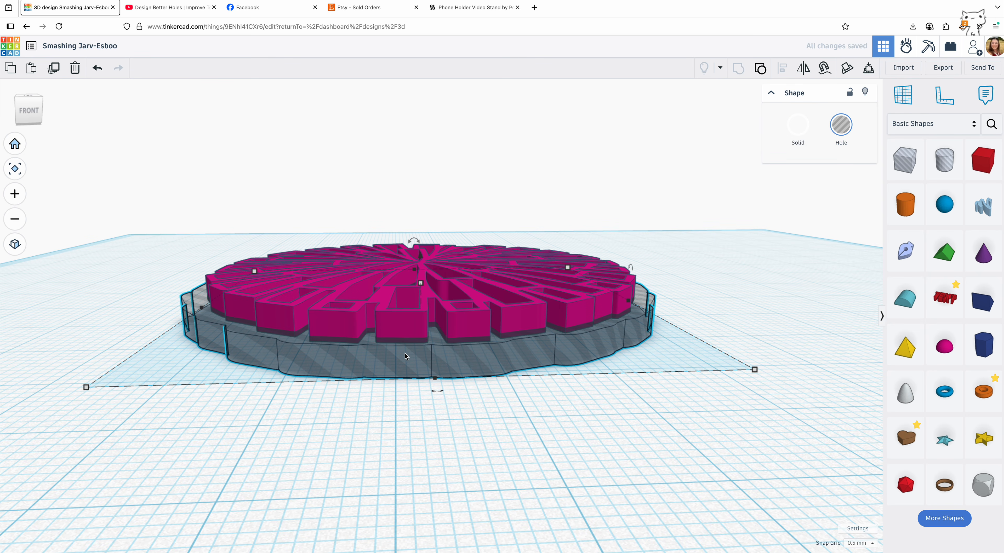
{"action": "left_click", "coordinate": [799, 125]}
Duplicate the magenta pom pattern in place, turn the copy into a hole, and group it with the white disc to cut a matching recess.
{"action": "left_click", "coordinate": [405, 328]}
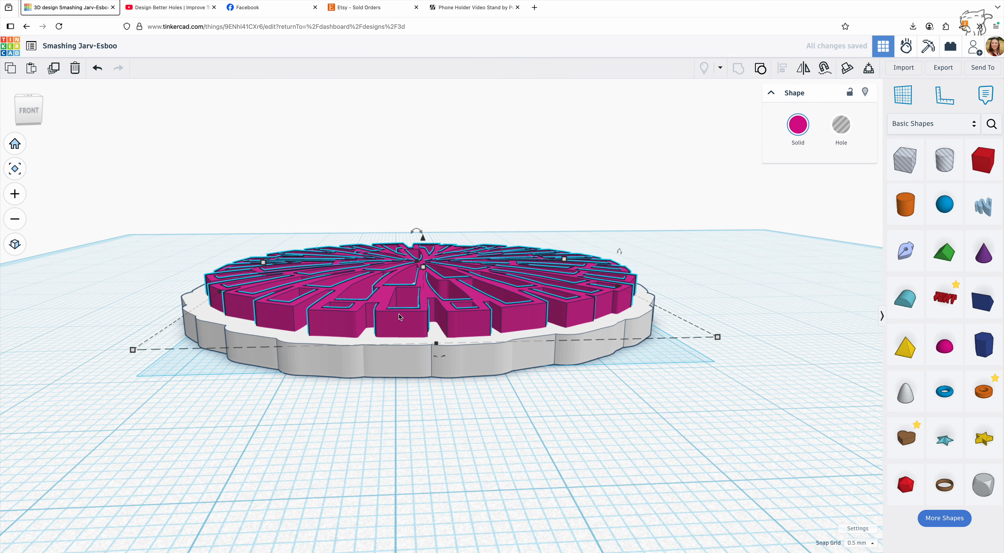
{"action": "left_click", "coordinate": [52, 68]}
{"action": "left_click", "coordinate": [841, 126]}
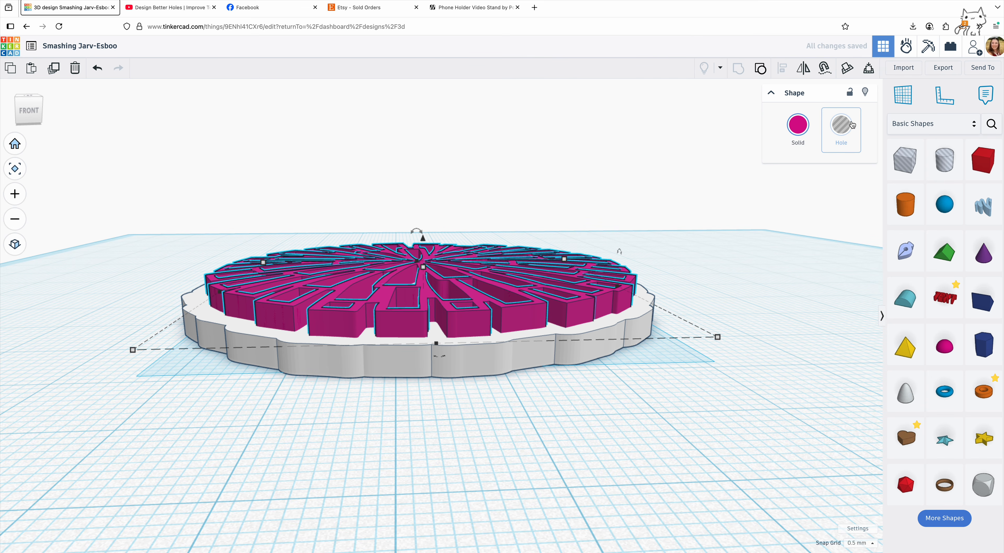
{"action": "left_click", "coordinate": [488, 356], "text": "shift"}
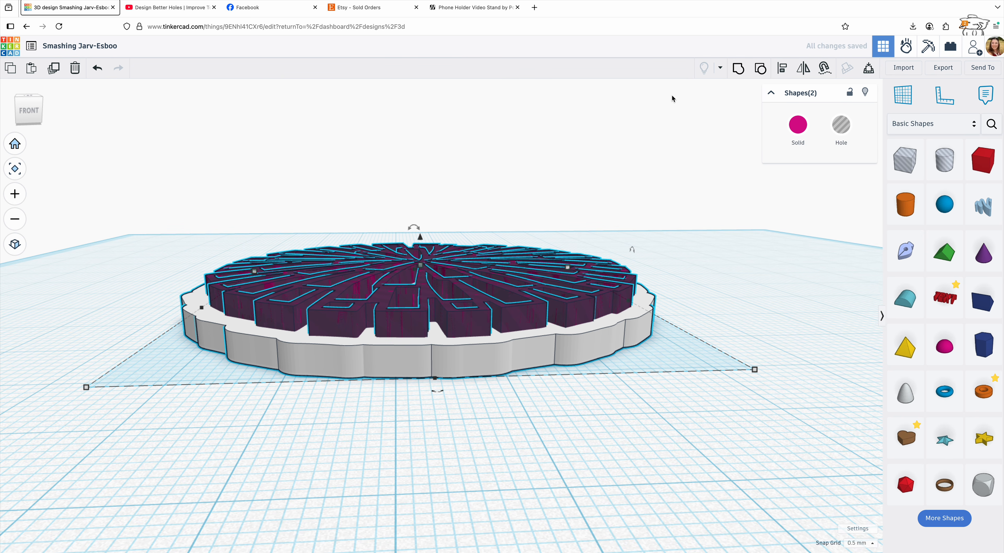
{"action": "left_click", "coordinate": [738, 70]}
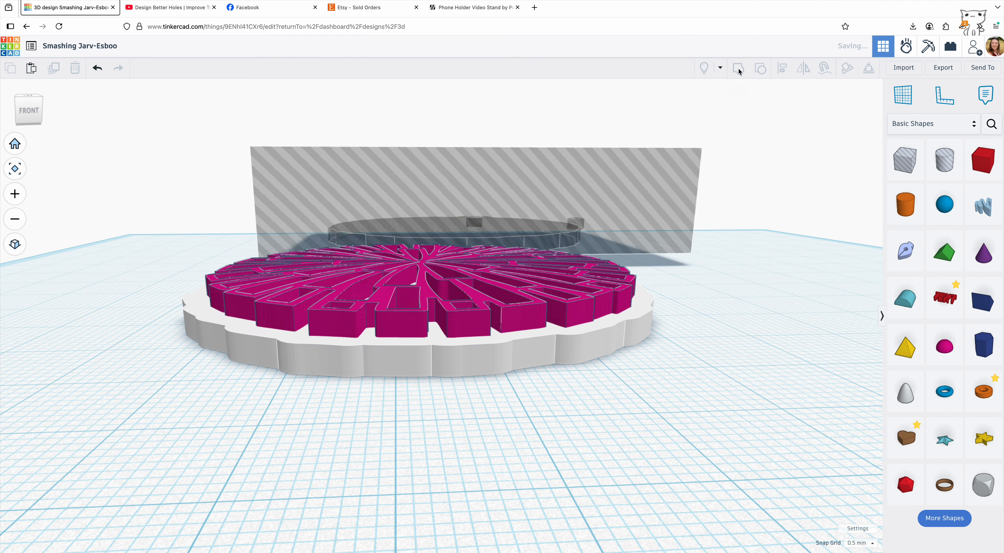
Lift the magenta pom pattern 4 mm to inspect the recess in the white disc, and undo the lift.
{"action": "left_click", "coordinate": [488, 350]}
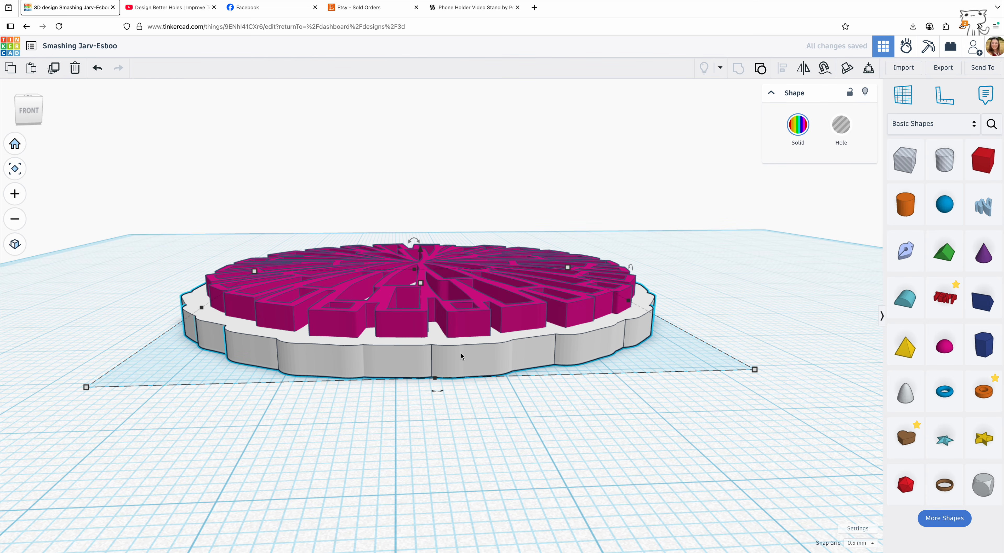
{"action": "left_click", "coordinate": [454, 412]}
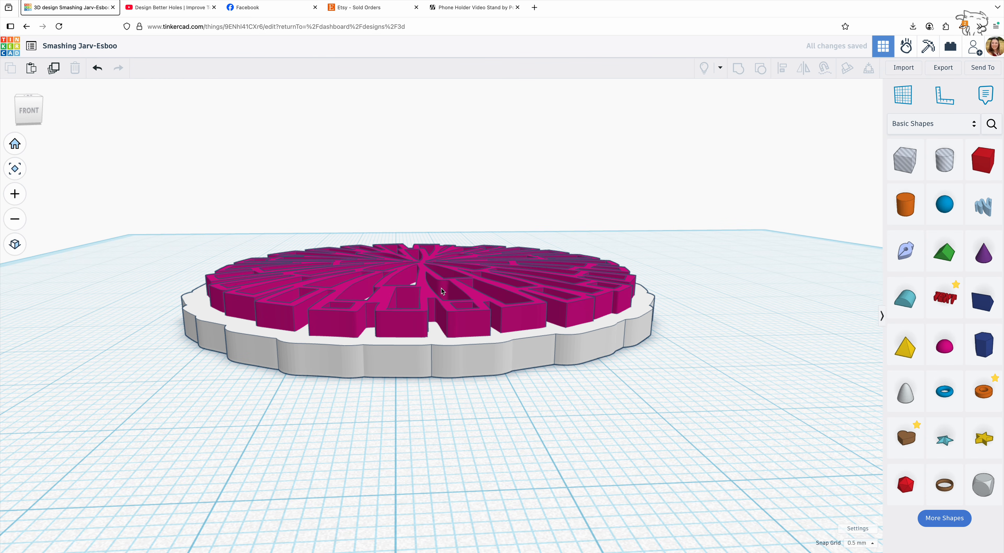
{"action": "left_click", "coordinate": [432, 281]}
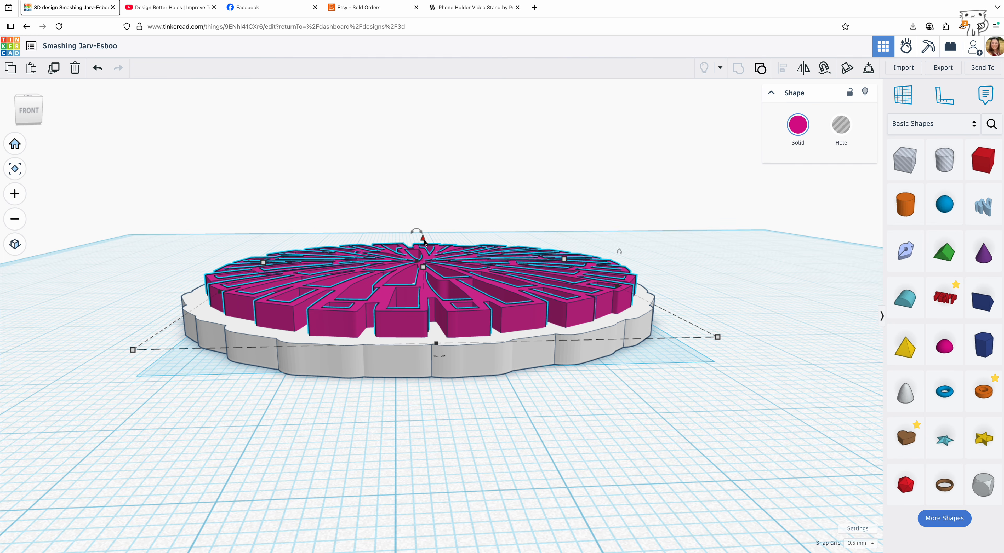
{"action": "left_click_drag", "start_coordinate": [424, 241], "coordinate": [425, 210]}
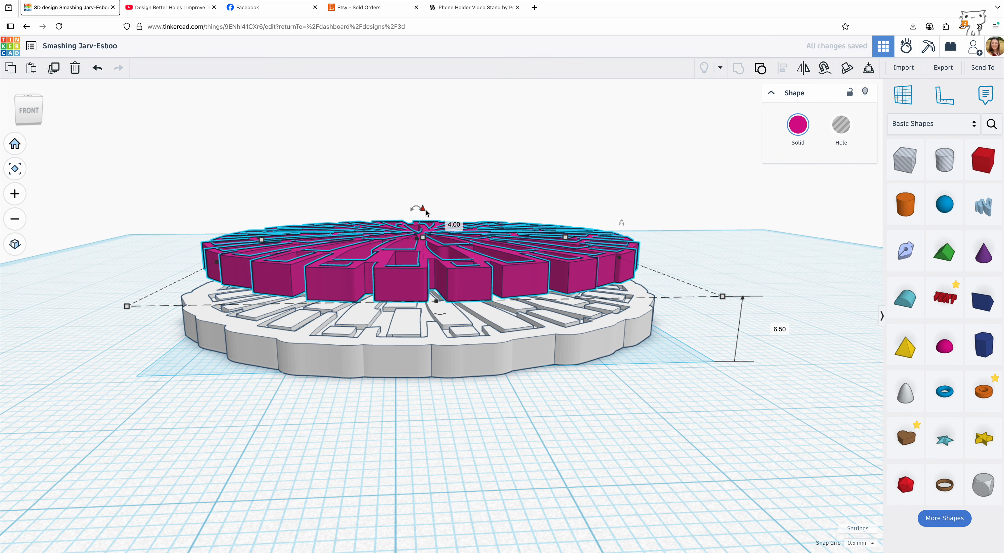
{"action": "key", "text": "ctrl+z"}
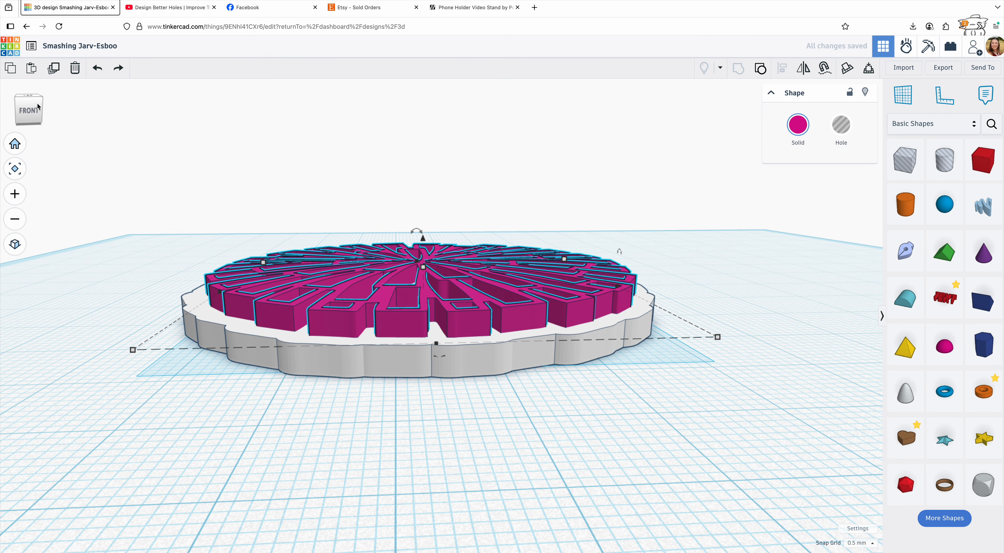
Select the white disc and rename the design as "cheer pom sample".
{"action": "left_click_drag", "start_coordinate": [34, 109], "coordinate": [34, 119]}
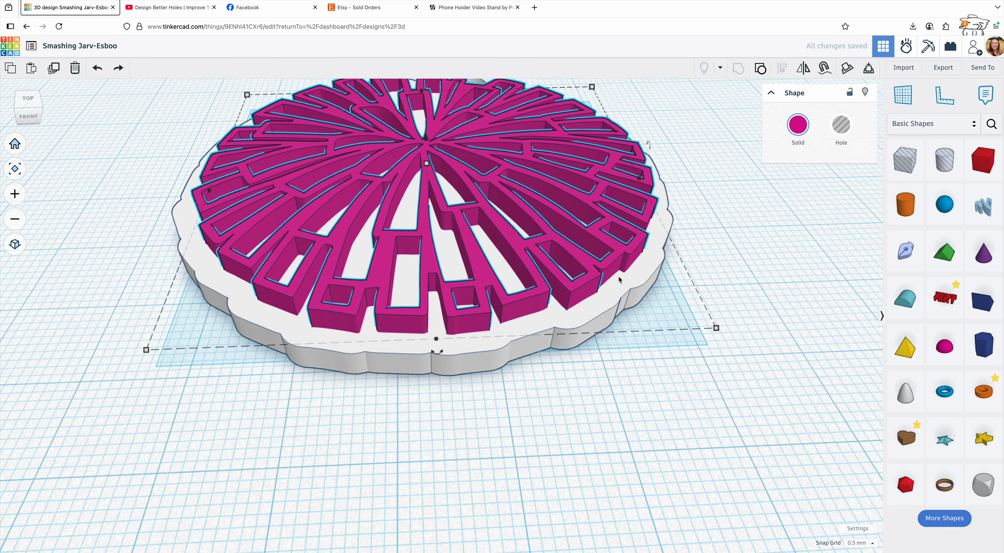
{"action": "scroll", "coordinate": [620, 281], "scroll_direction": "down", "scroll_amount": 3}
{"action": "left_click", "coordinate": [562, 376]}
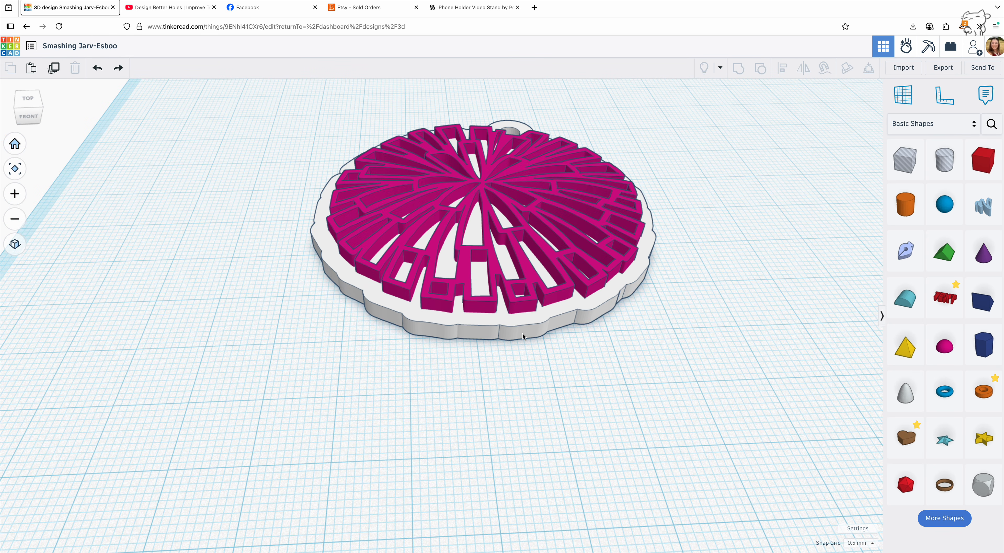
{"action": "left_click", "coordinate": [517, 336]}
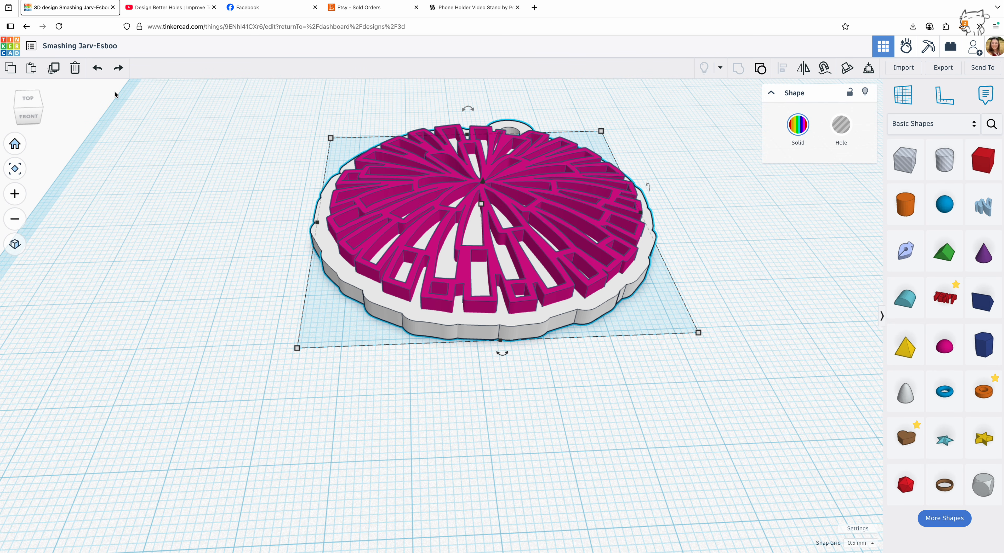
{"action": "left_click", "coordinate": [112, 47]}
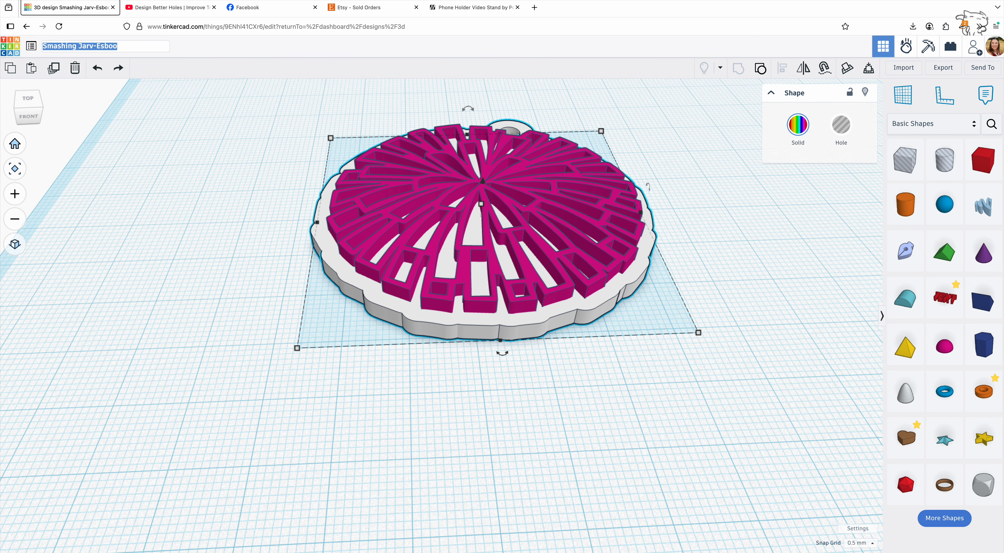
{"action": "mouse_move", "coordinate": [502, 552]}
{"action": "type", "text": "ch"}
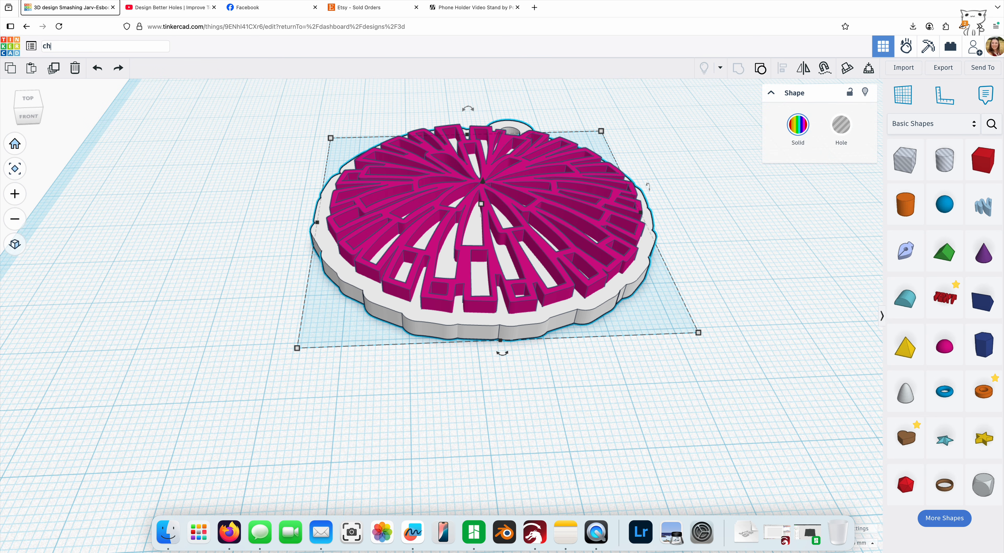
{"action": "type", "text": "eer pom sample"}
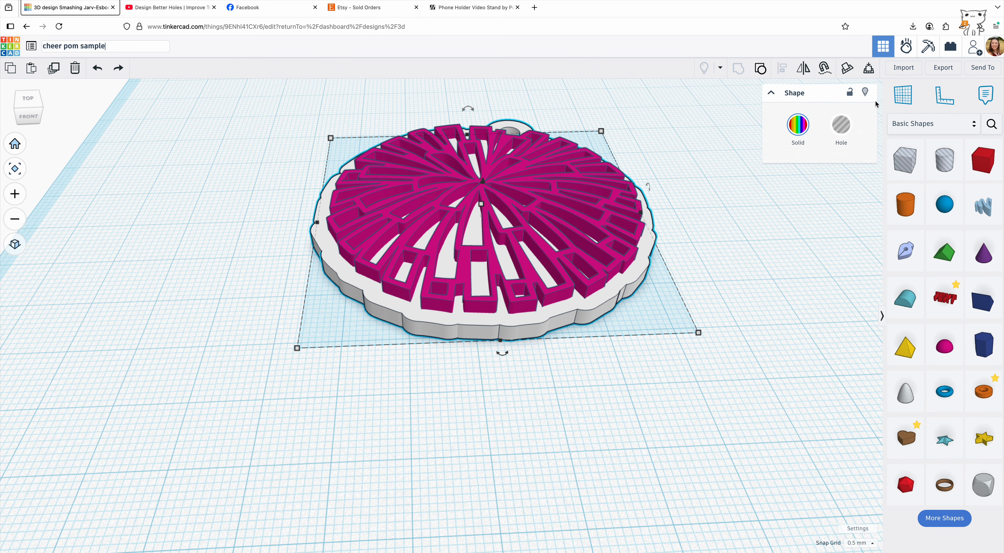
Export the selected white disc and the magenta pom pattern as two separate STL files.
{"action": "left_click", "coordinate": [941, 68]}
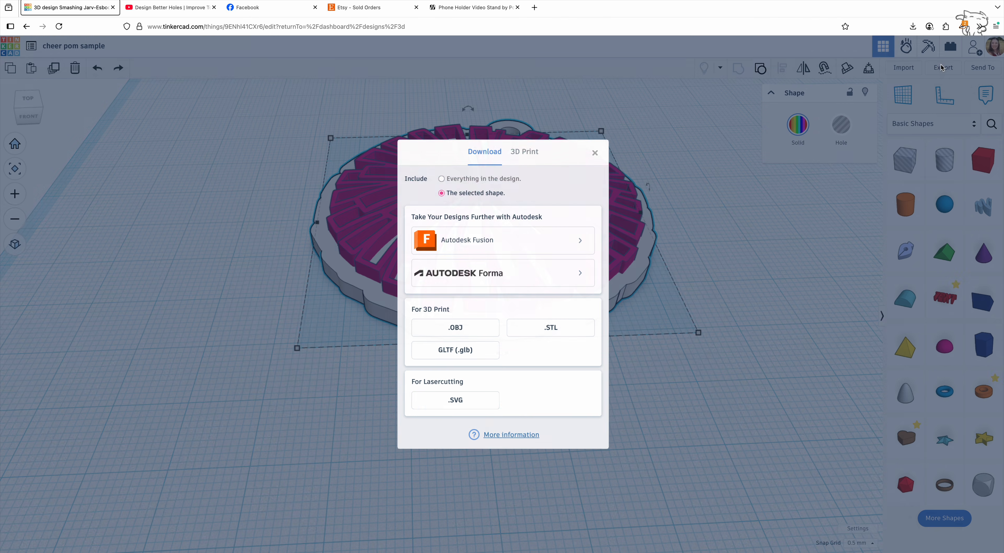
{"action": "left_click", "coordinate": [564, 330]}
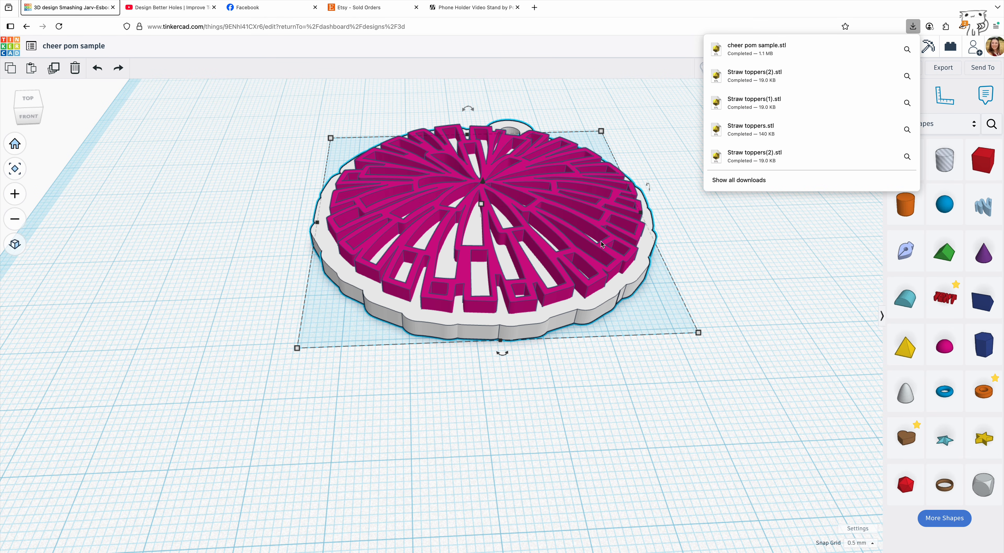
{"action": "left_click", "coordinate": [508, 206]}
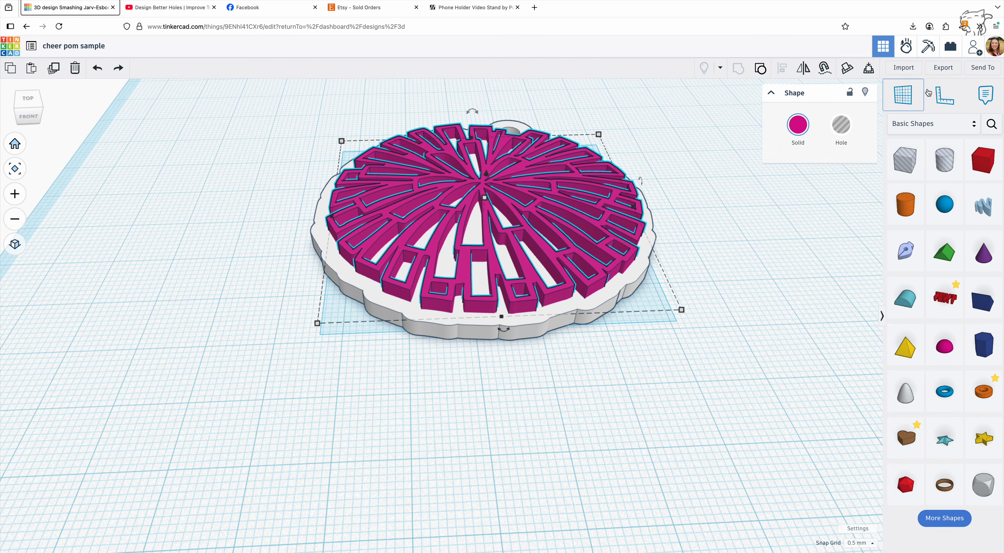
{"action": "left_click", "coordinate": [943, 67]}
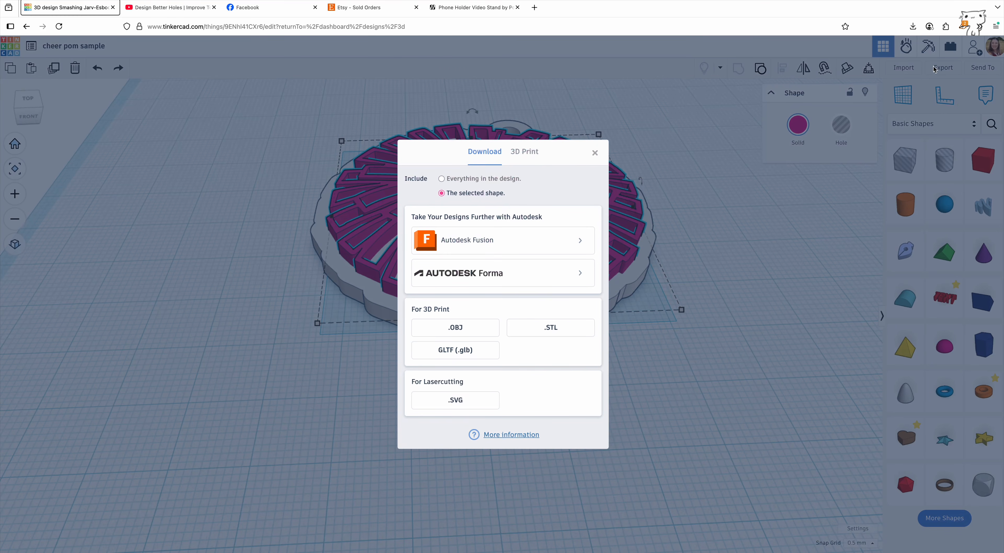
{"action": "left_click", "coordinate": [541, 330]}
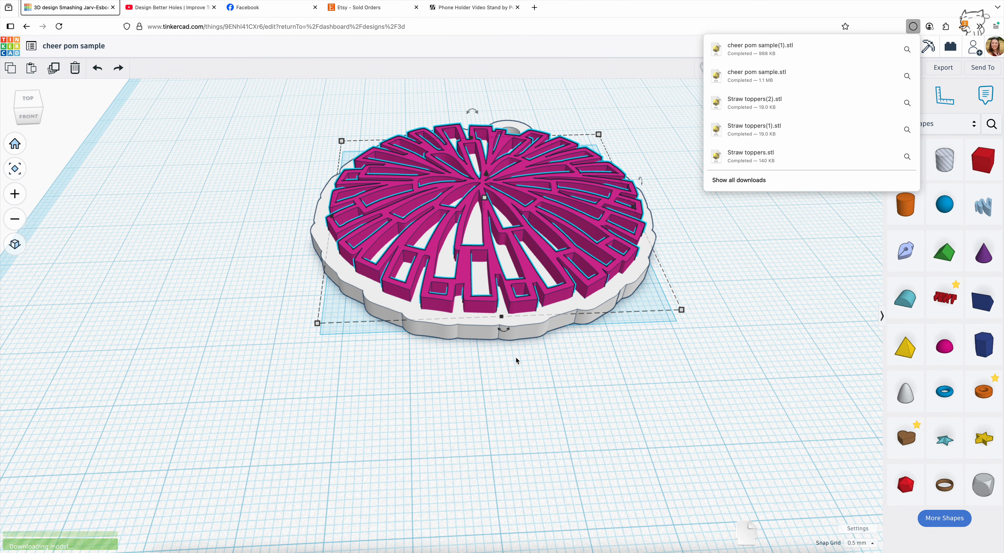
{"action": "left_click", "coordinate": [508, 383]}
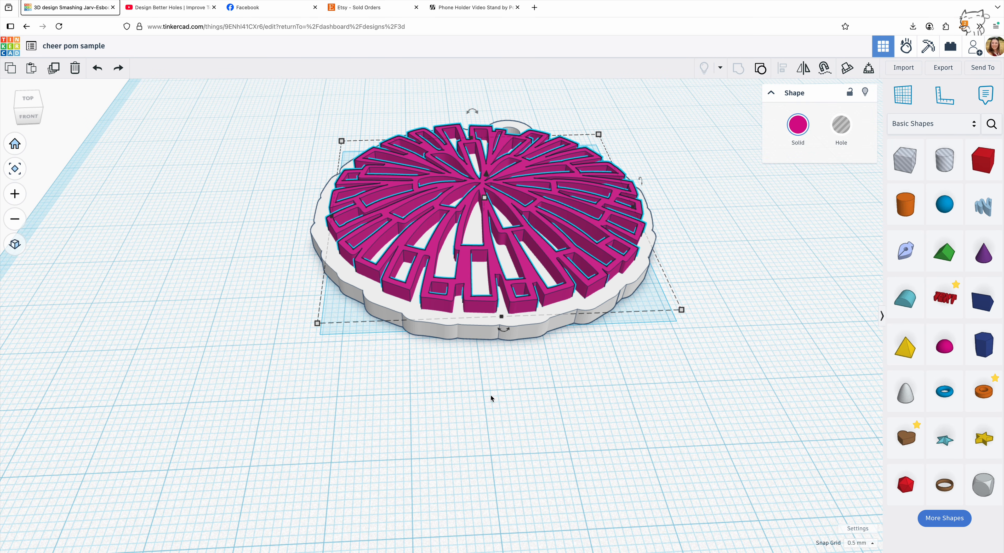
Switch to Bambu Studio and import cheer pom sample.stl and cheer pom sample(1).stl as a single object with multiple parts.
{"action": "left_click", "coordinate": [482, 541]}
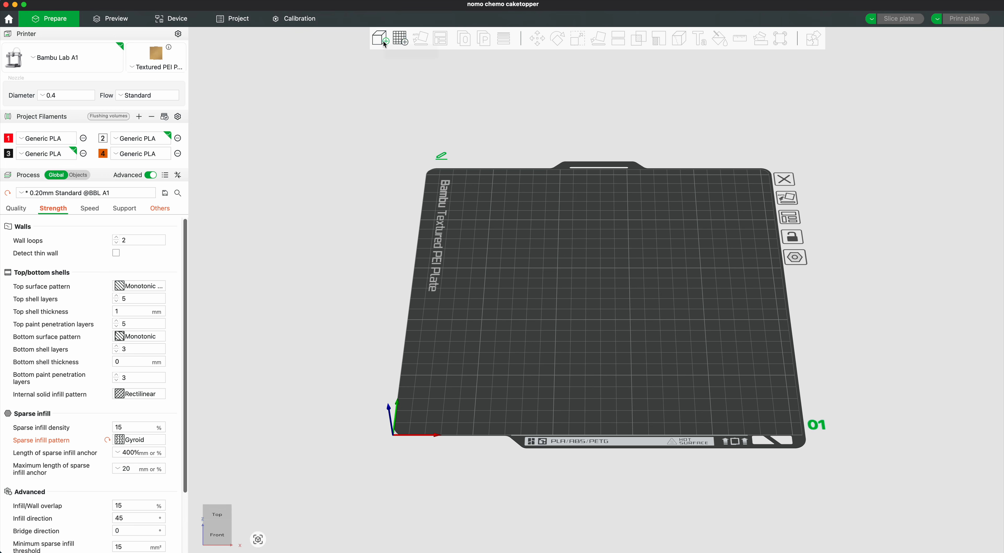
{"action": "left_click", "coordinate": [386, 41]}
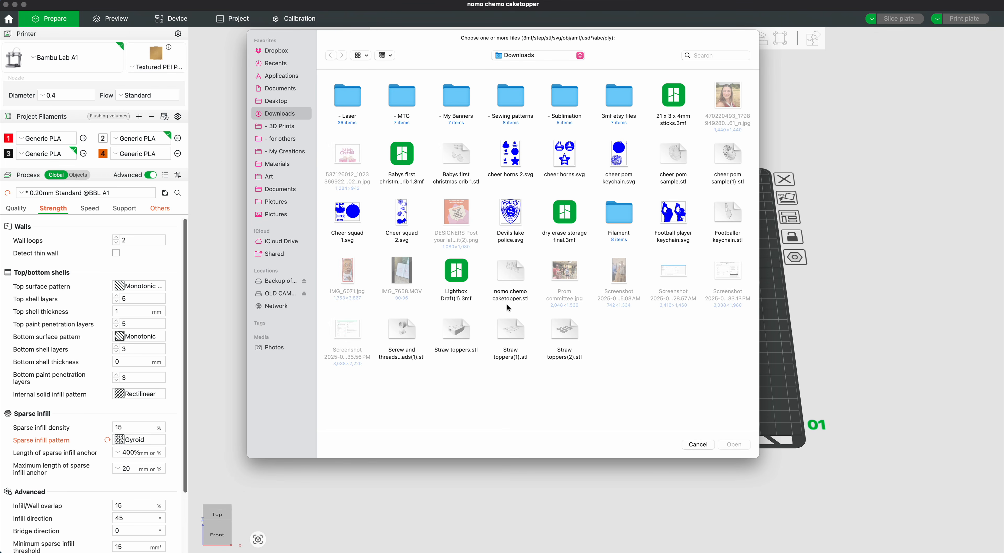
{"action": "left_click", "coordinate": [676, 160]}
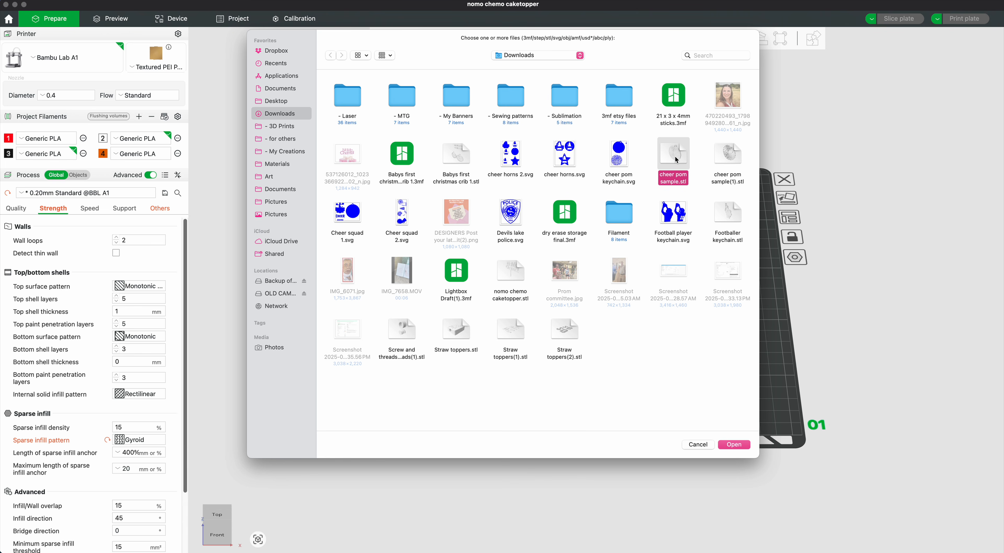
{"action": "left_click", "coordinate": [728, 157], "text": "super"}
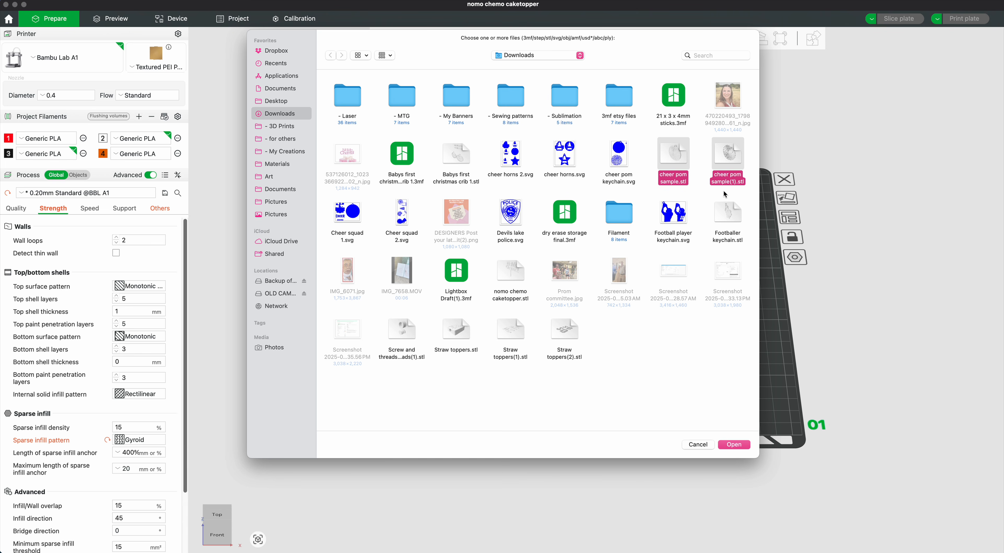
{"action": "left_click", "coordinate": [734, 445]}
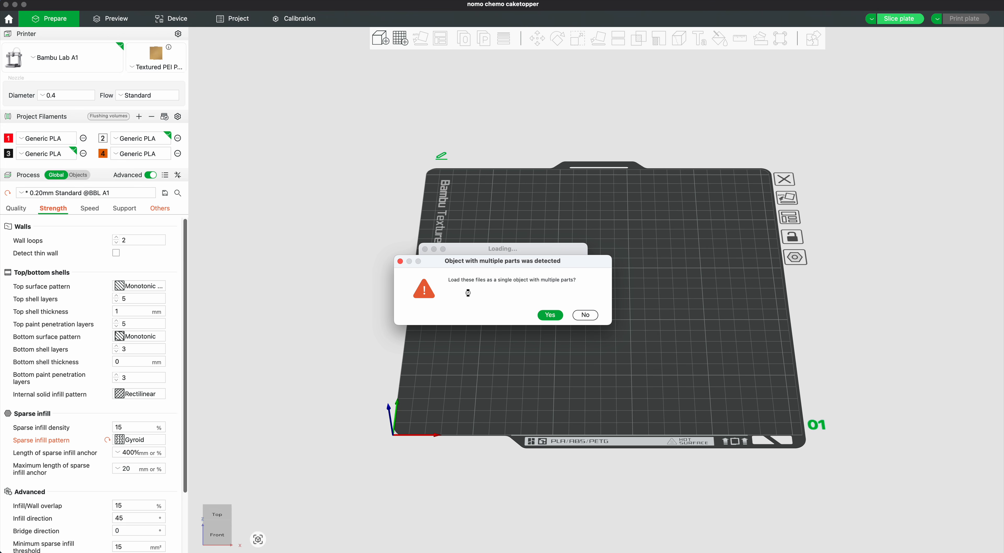
{"action": "left_click", "coordinate": [548, 316]}
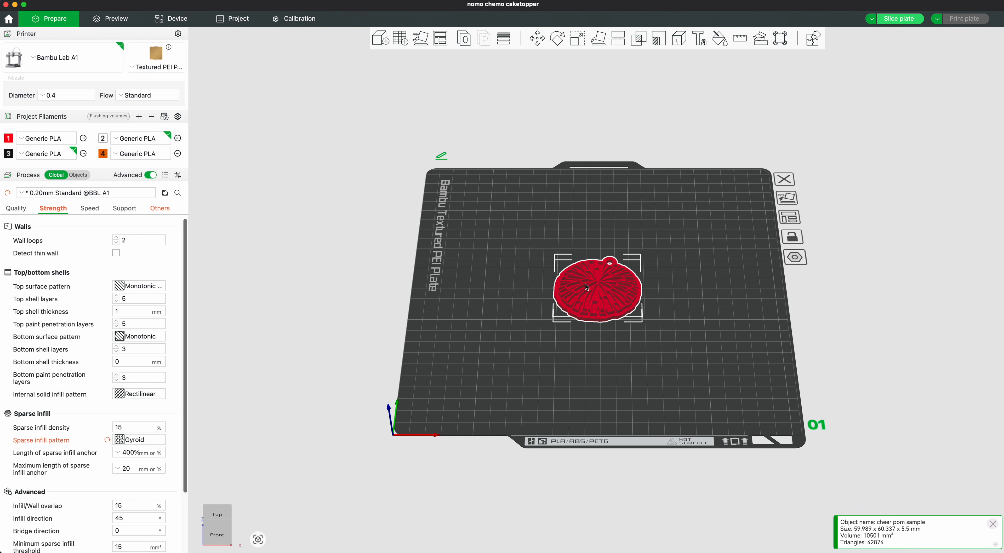
Split the imported cheer pom keychain on the build plate into separate objects.
{"action": "scroll", "coordinate": [599, 287], "scroll_direction": "up", "scroll_amount": 5}
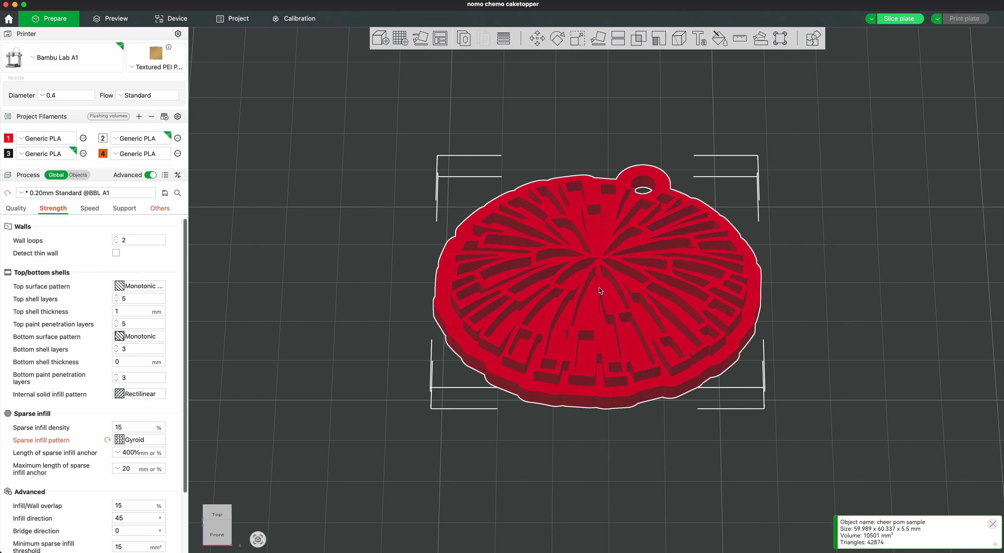
{"action": "scroll", "coordinate": [599, 287], "scroll_direction": "down", "scroll_amount": 3}
{"action": "left_click_drag", "start_coordinate": [600, 281], "coordinate": [575, 274]}
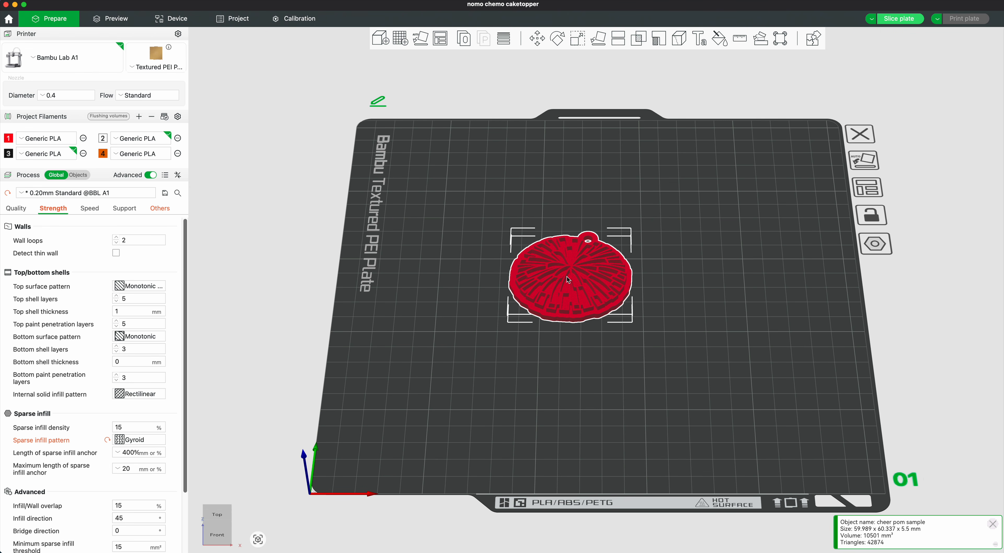
{"action": "left_click", "coordinate": [465, 39]}
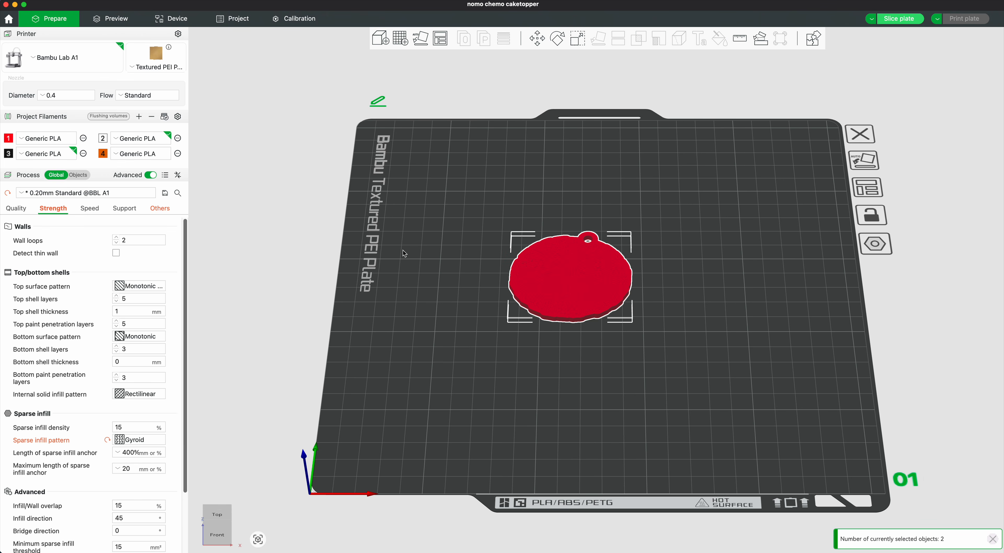
Show the plate's object list and assemble cheer pom sample.stl and cheer pom sample(1).stl into one multi-part object.
{"action": "left_click", "coordinate": [78, 175]}
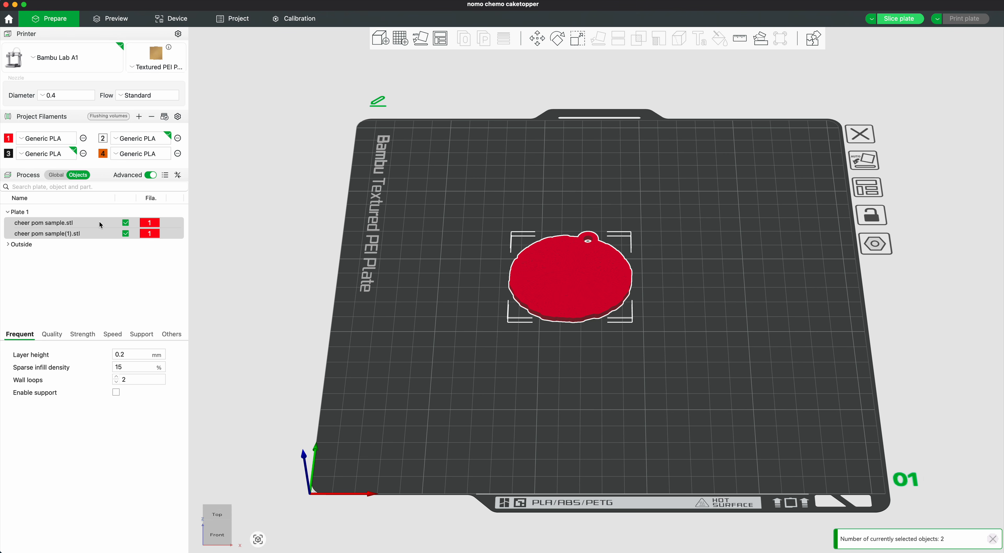
{"action": "right_click", "coordinate": [99, 222]}
{"action": "left_click", "coordinate": [116, 228]}
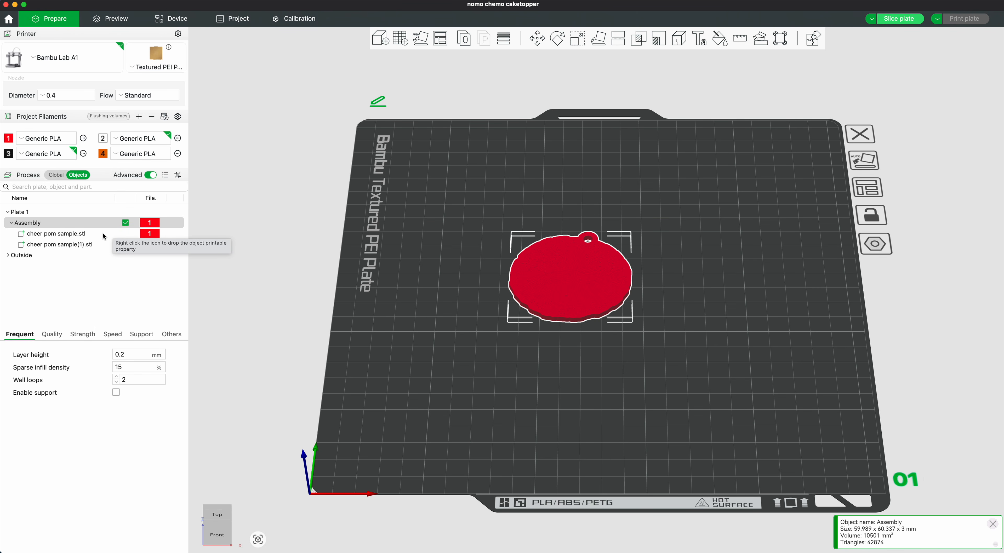
Identify the two parts of the assembly and rename the pom pattern part, cheer pom sample(1).stl, as pom.
{"action": "left_click", "coordinate": [85, 232]}
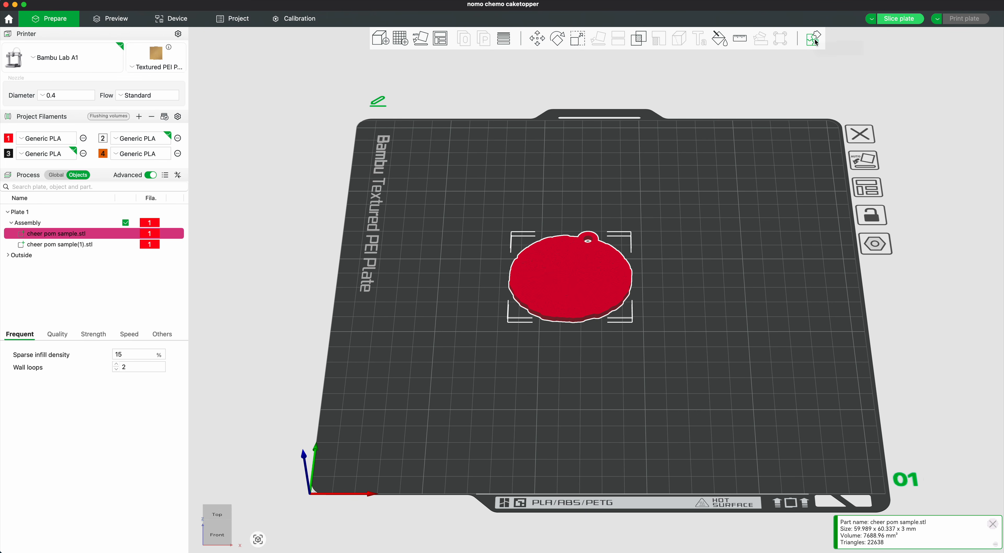
{"action": "left_click", "coordinate": [80, 244]}
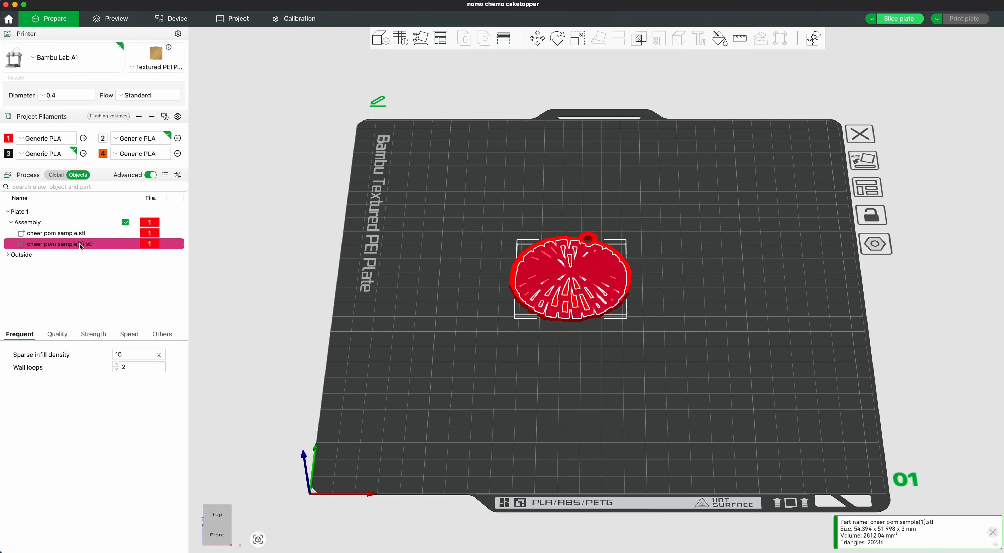
{"action": "left_click", "coordinate": [79, 244]}
{"action": "left_click", "coordinate": [66, 431]}
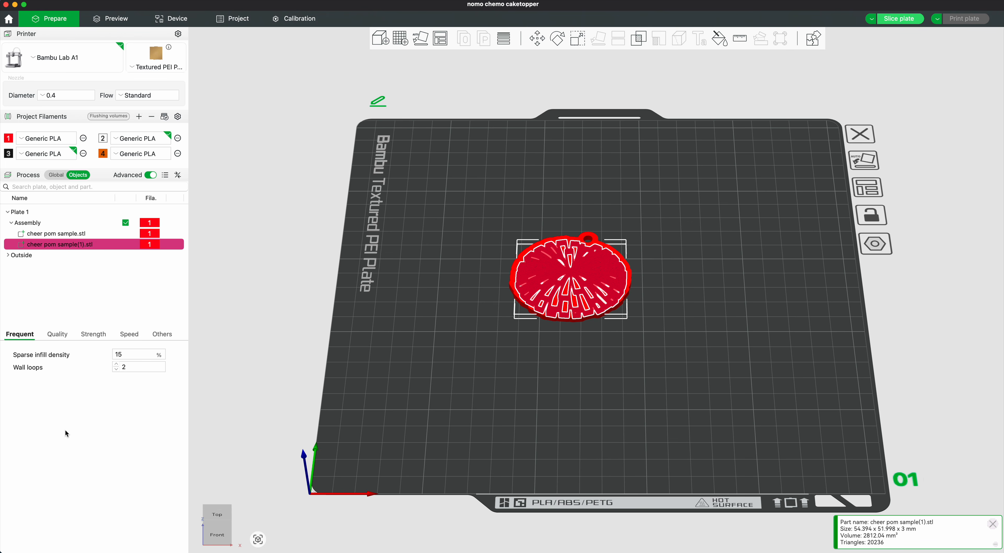
{"action": "left_click", "coordinate": [79, 243]}
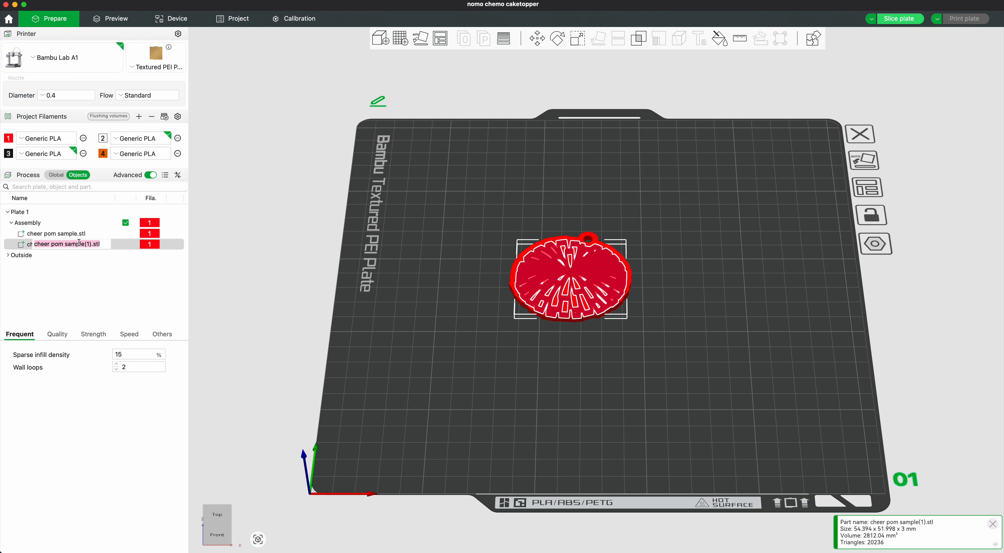
{"action": "type", "text": "pom"}
{"action": "key", "text": "Return"}
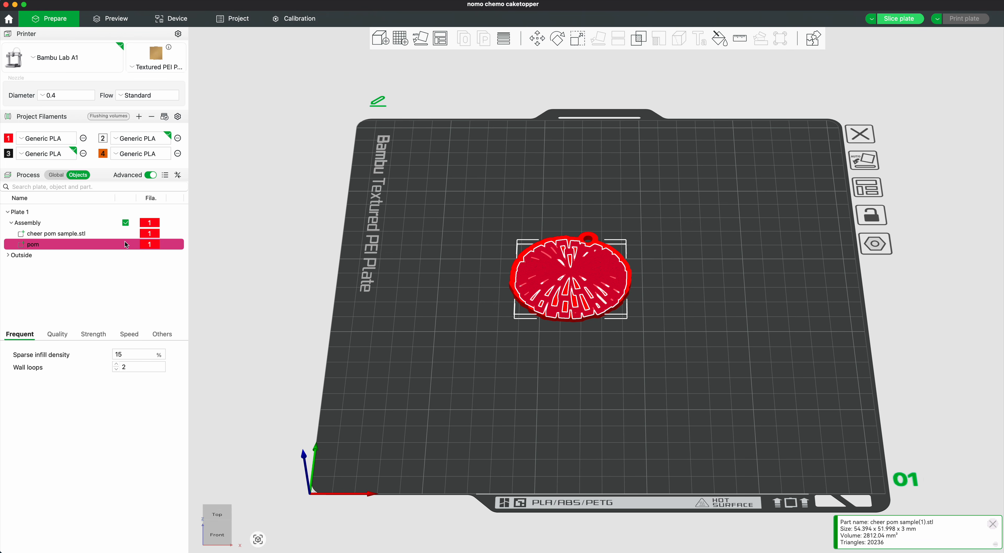
Rename the base part, cheer pom sample.stl, as bottom.
{"action": "left_click", "coordinate": [92, 235]}
{"action": "left_click", "coordinate": [84, 235]}
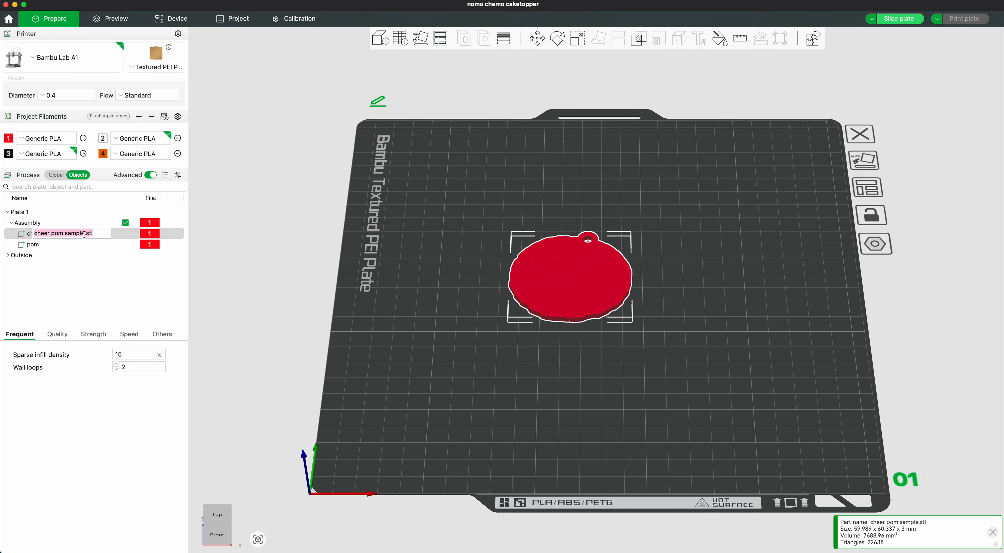
{"action": "type", "text": "bottom"}
{"action": "key", "text": "Return"}
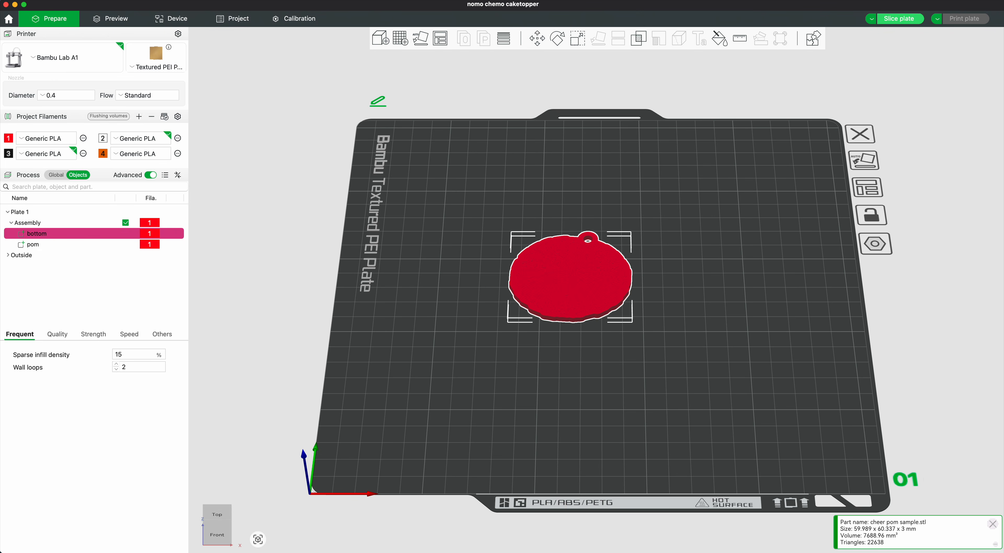
Assign filament 2 (white) to the bottom part and clear the selection.
{"action": "left_click", "coordinate": [145, 235]}
{"action": "left_click", "coordinate": [149, 265]}
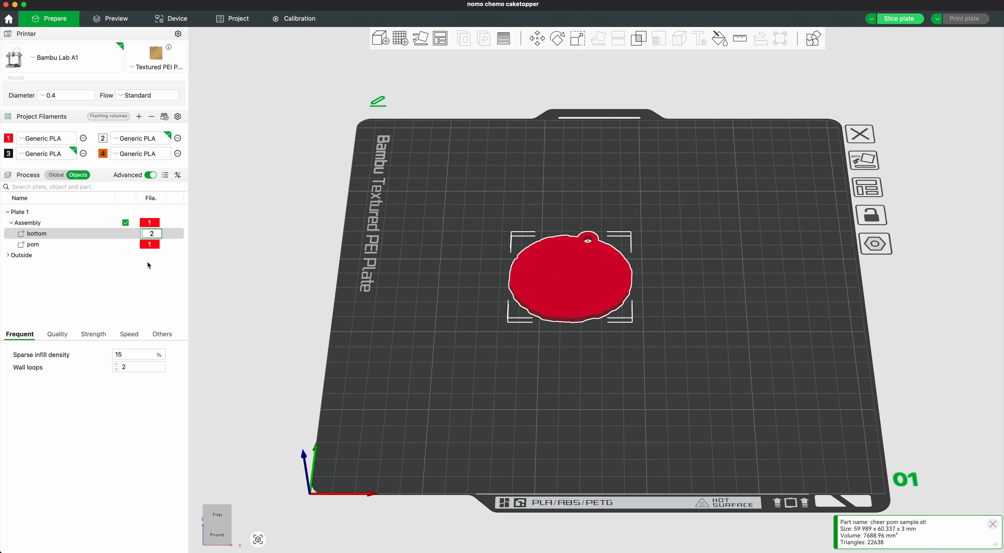
{"action": "left_click", "coordinate": [145, 262]}
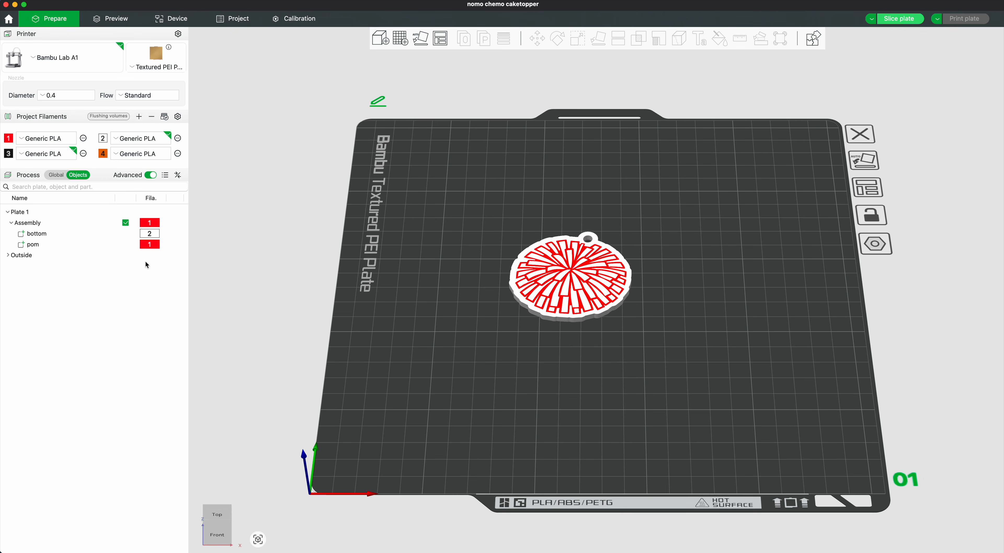
Raise the pom part about 2.5 mm along Z so the pattern stands above the white base, and deselect it.
{"action": "scroll", "coordinate": [560, 283], "scroll_direction": "up", "scroll_amount": 10}
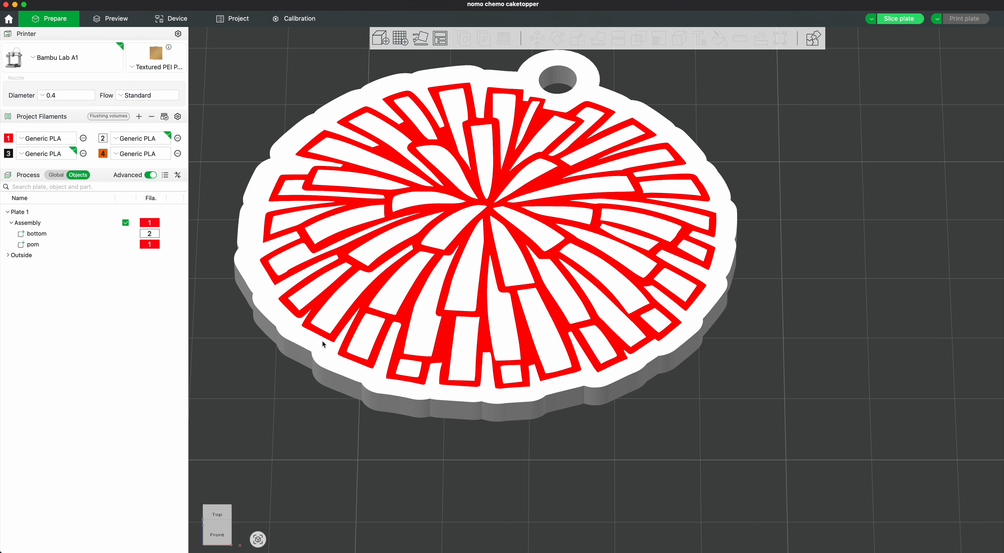
{"action": "key", "text": "3"}
{"action": "left_click_drag", "start_coordinate": [223, 159], "coordinate": [224, 165]}
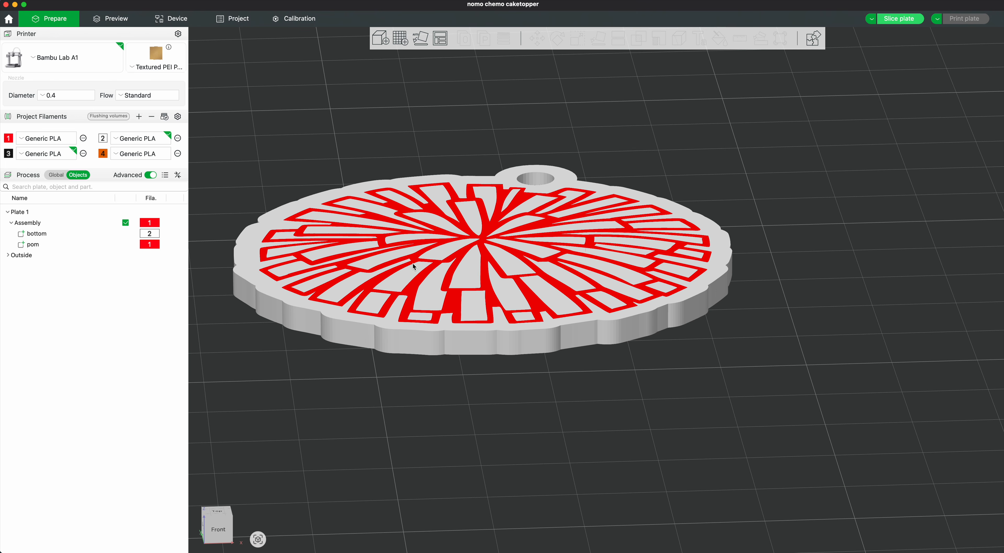
{"action": "double_click", "coordinate": [68, 246]}
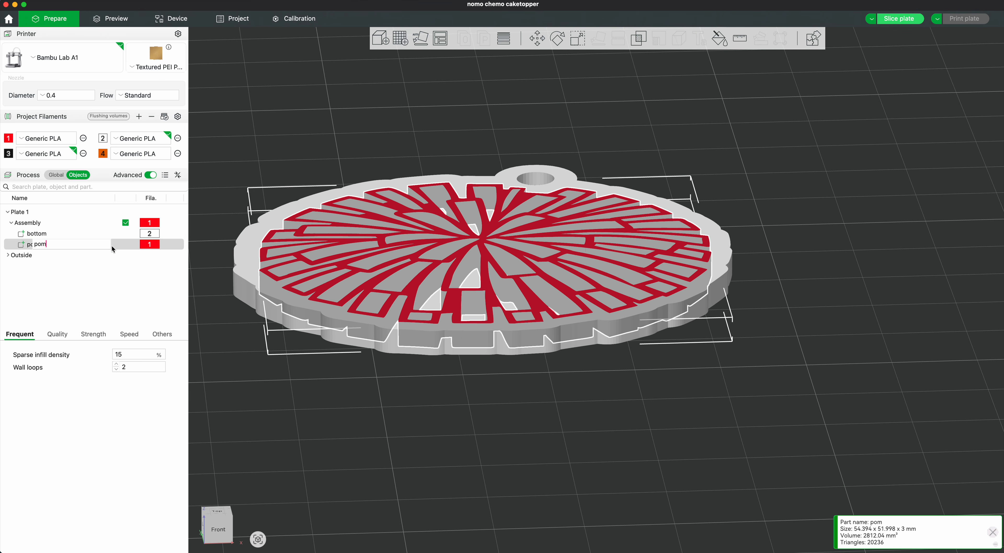
{"action": "left_click", "coordinate": [120, 246]}
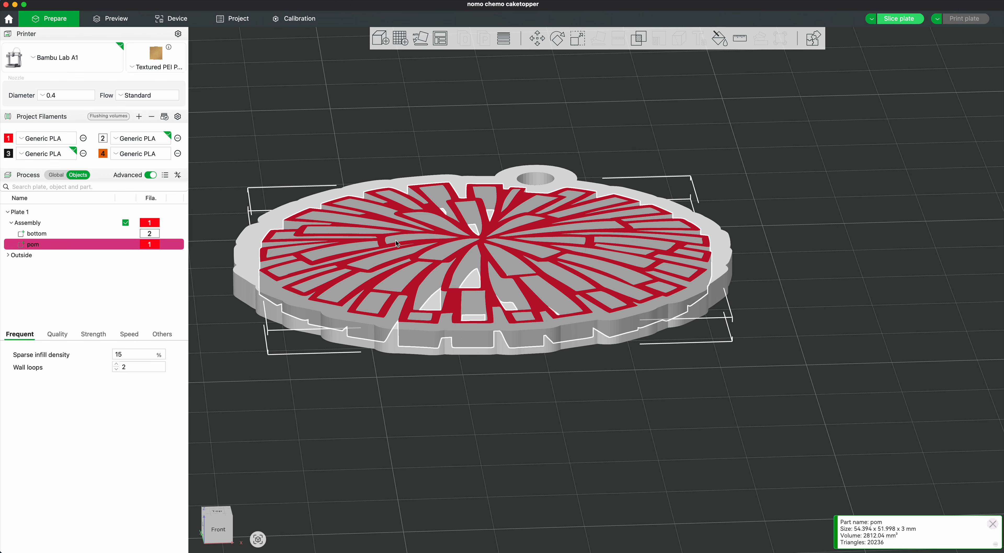
{"action": "left_click", "coordinate": [536, 40]}
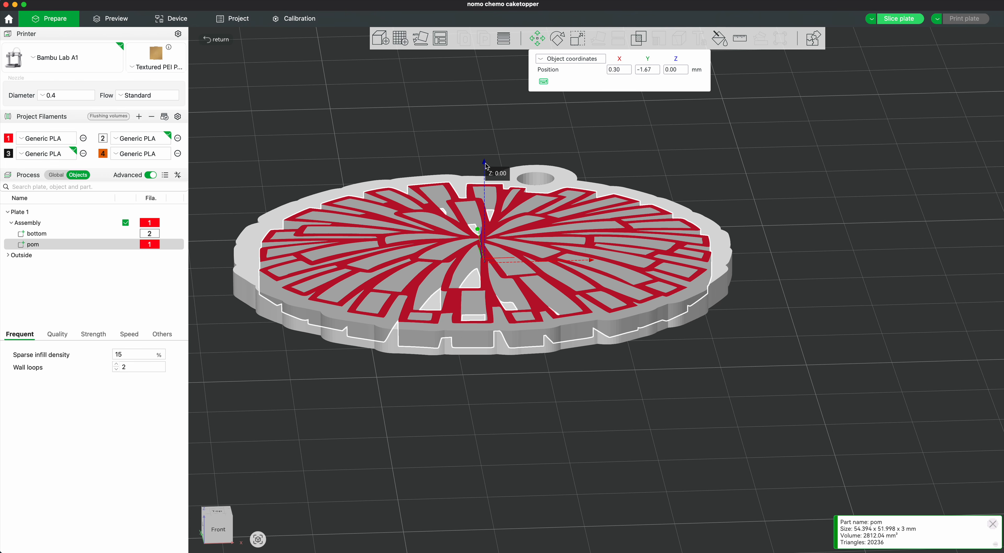
{"action": "left_click_drag", "start_coordinate": [487, 167], "coordinate": [486, 146]}
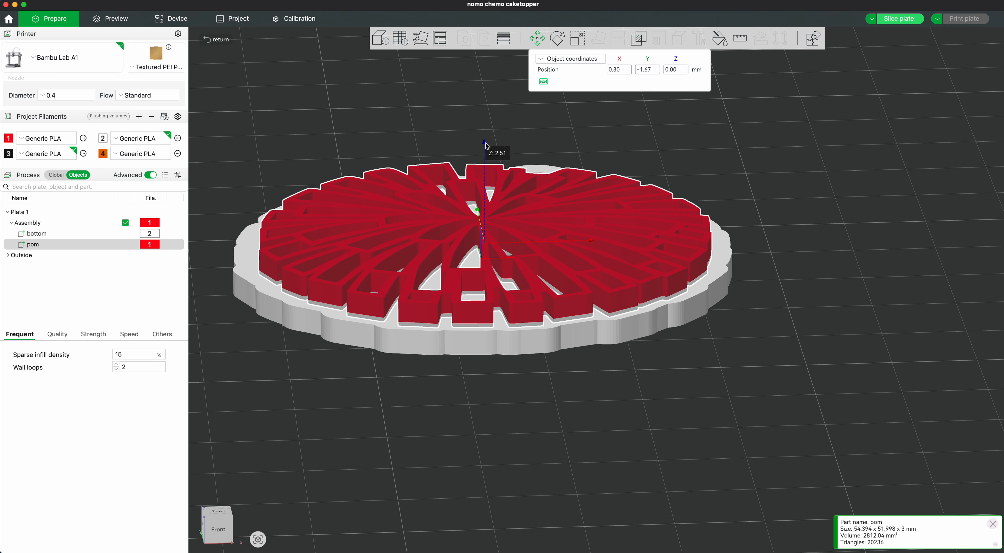
{"action": "mouse_move", "coordinate": [477, 409]}
{"action": "left_mouse_down"}
{"action": "mouse_move", "coordinate": [470, 416]}
{"action": "mouse_move", "coordinate": [484, 399]}
{"action": "mouse_move", "coordinate": [482, 422]}
{"action": "left_mouse_up"}
{"action": "scroll", "coordinate": [569, 278], "scroll_direction": "down", "scroll_amount": 8}
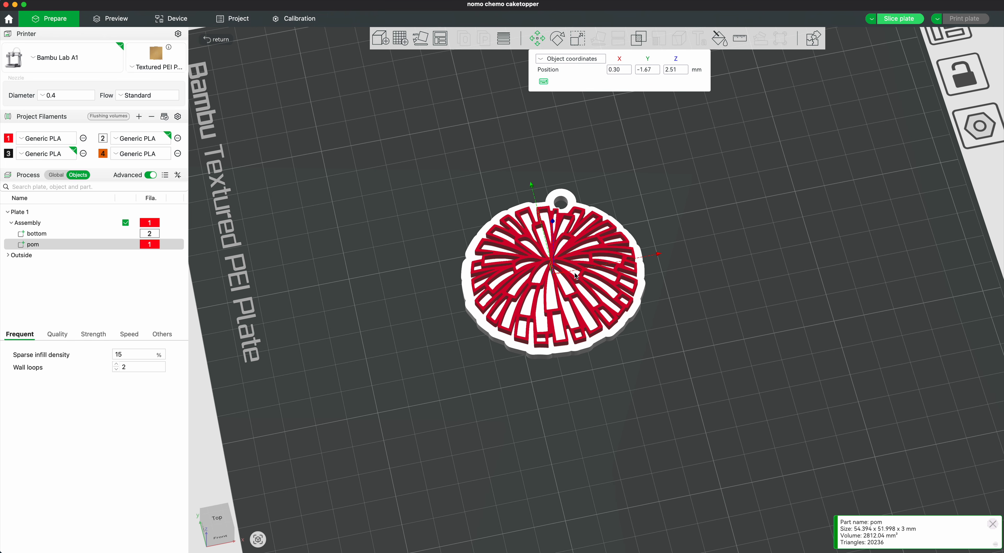
{"action": "left_click_drag", "start_coordinate": [475, 233], "coordinate": [454, 237]}
{"action": "left_click", "coordinate": [454, 237]}
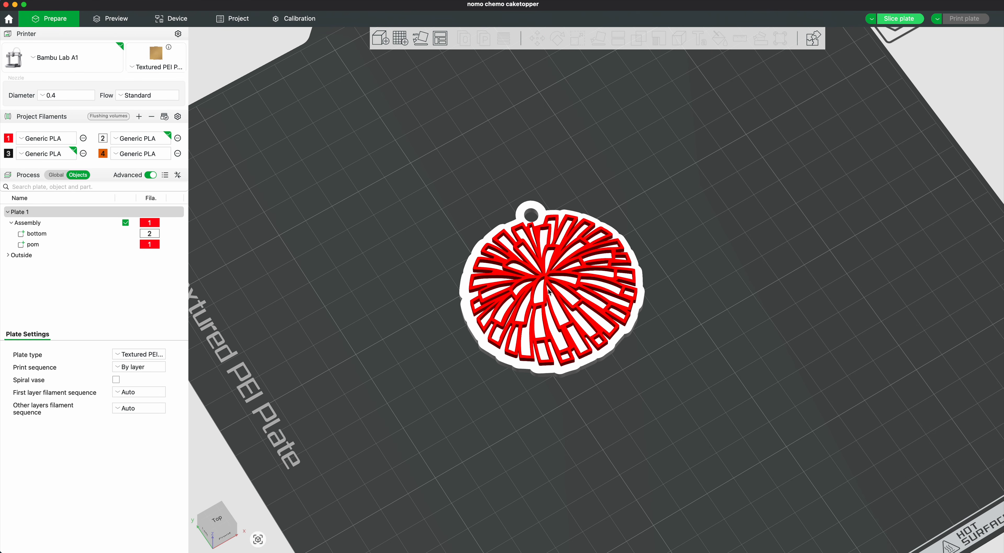
Clone the whole keychain assembly to add one copy to the plate.
{"action": "left_click", "coordinate": [550, 279]}
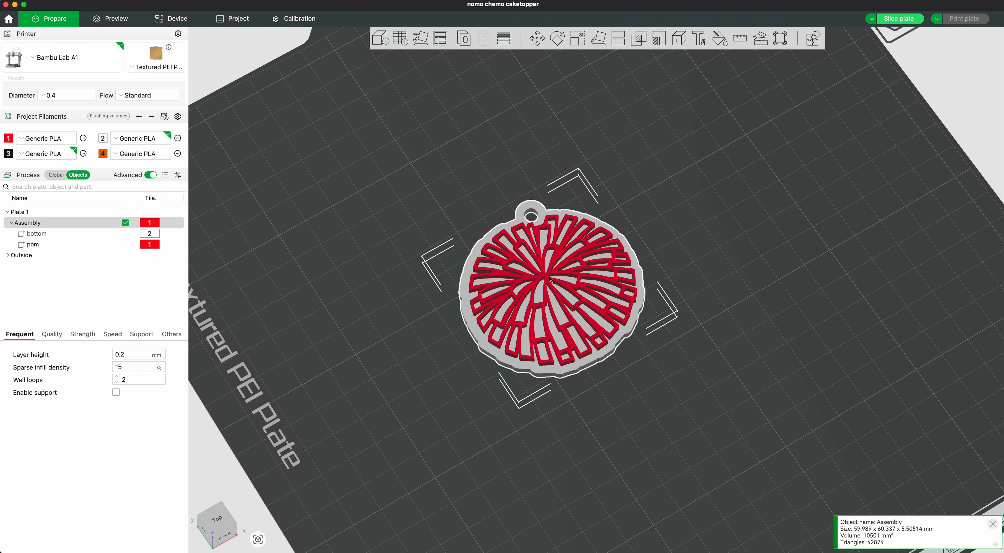
{"action": "right_click", "coordinate": [550, 278]}
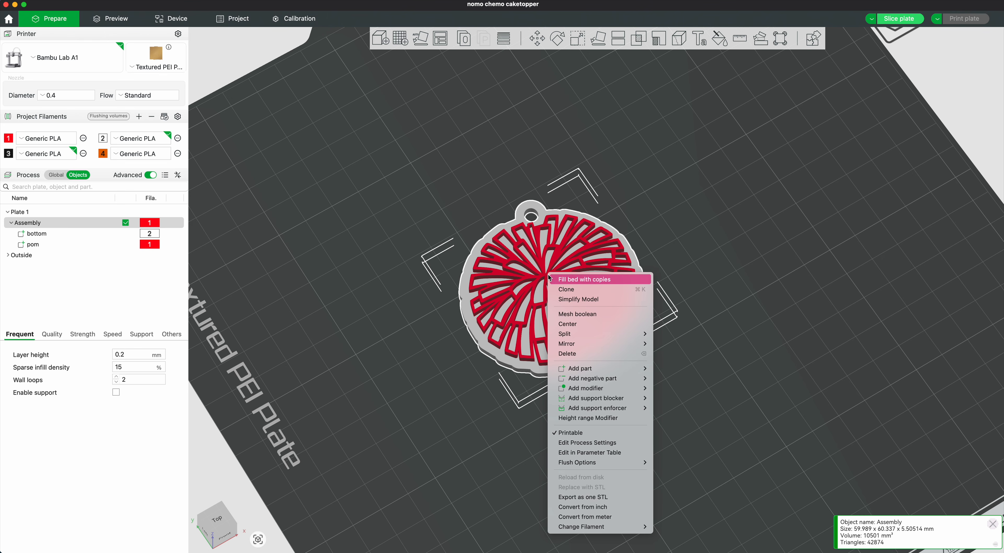
{"action": "left_click", "coordinate": [562, 289]}
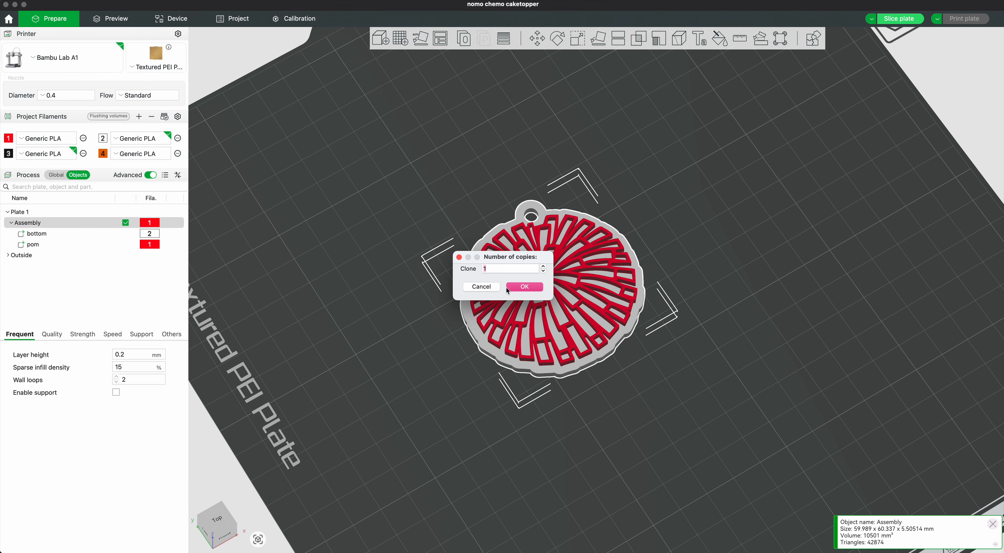
{"action": "left_click", "coordinate": [544, 268]}
{"action": "left_click", "coordinate": [543, 268]}
{"action": "left_click", "coordinate": [530, 287]}
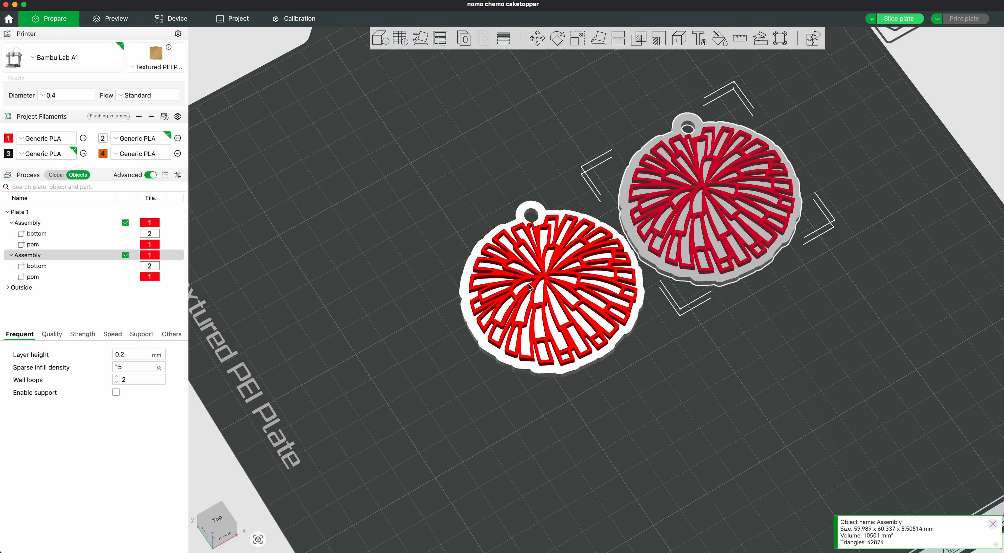
Delete the cloned keychain, keeping only the original assembly on the plate.
{"action": "left_click", "coordinate": [546, 277]}
{"action": "left_click", "coordinate": [684, 201]}
{"action": "key", "text": "Delete"}
Fill the bed with copies of the keychain assembly, inspect the plate layout, and undo the fill.
{"action": "left_click", "coordinate": [569, 252]}
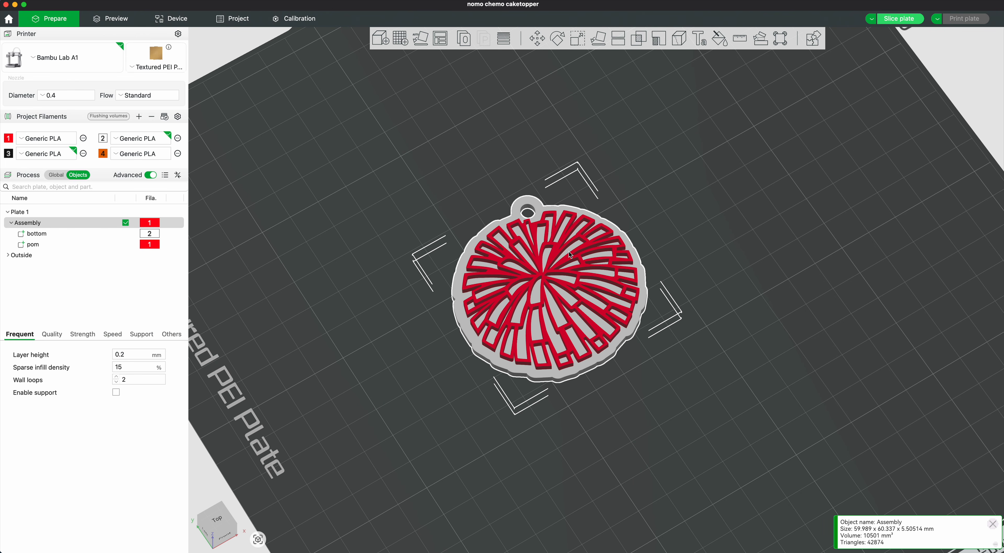
{"action": "right_click", "coordinate": [569, 252]}
{"action": "left_click", "coordinate": [578, 257]}
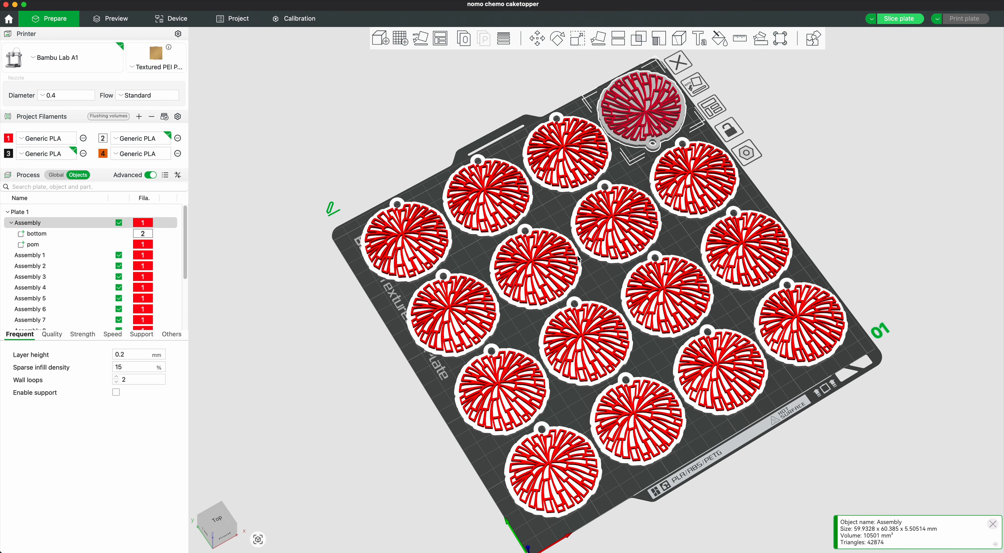
{"action": "scroll", "coordinate": [580, 258], "scroll_direction": "up", "scroll_amount": 2}
{"action": "scroll", "coordinate": [578, 259], "scroll_direction": "down", "scroll_amount": 5}
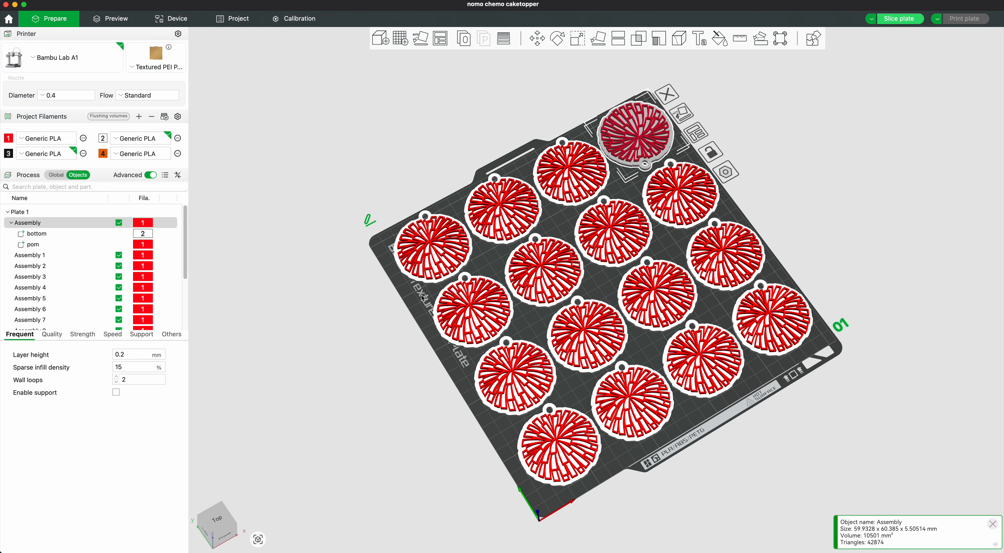
{"action": "key", "text": "0"}
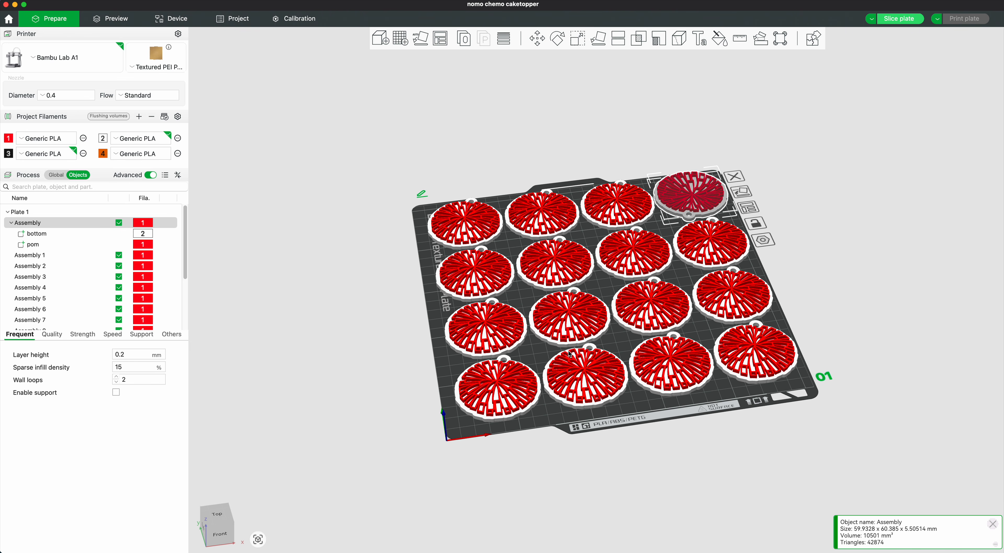
{"action": "left_click_drag", "start_coordinate": [442, 299], "coordinate": [439, 297]}
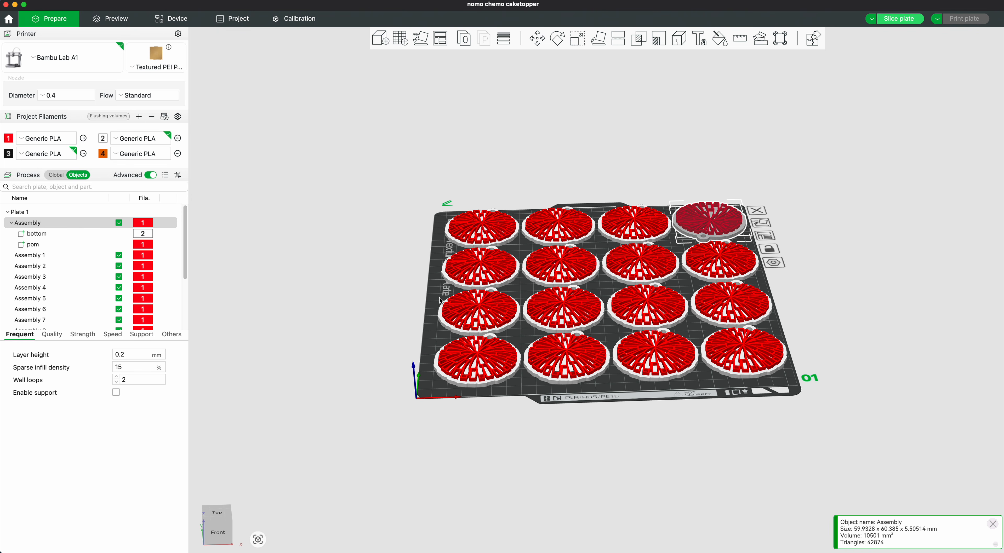
{"action": "key", "text": "1"}
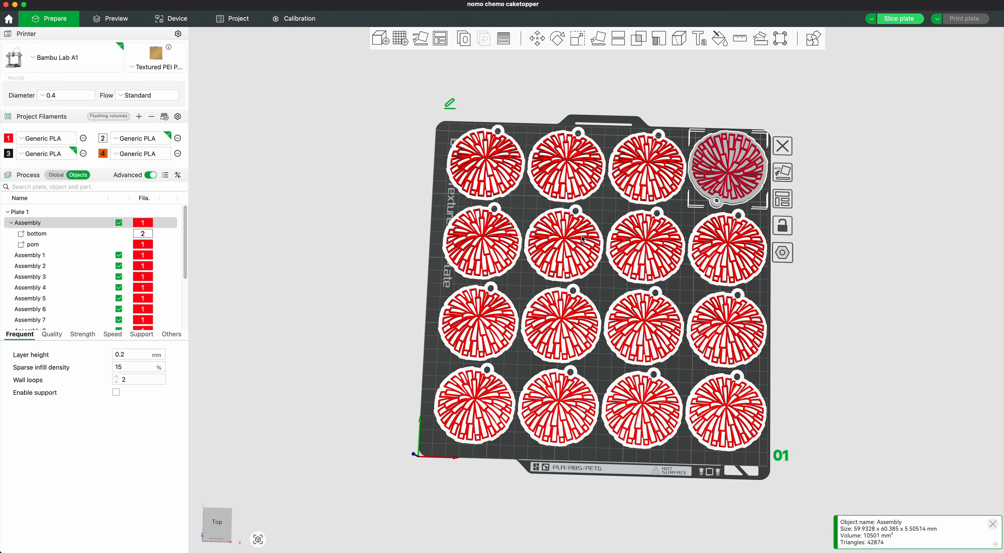
{"action": "key", "text": "super+z"}
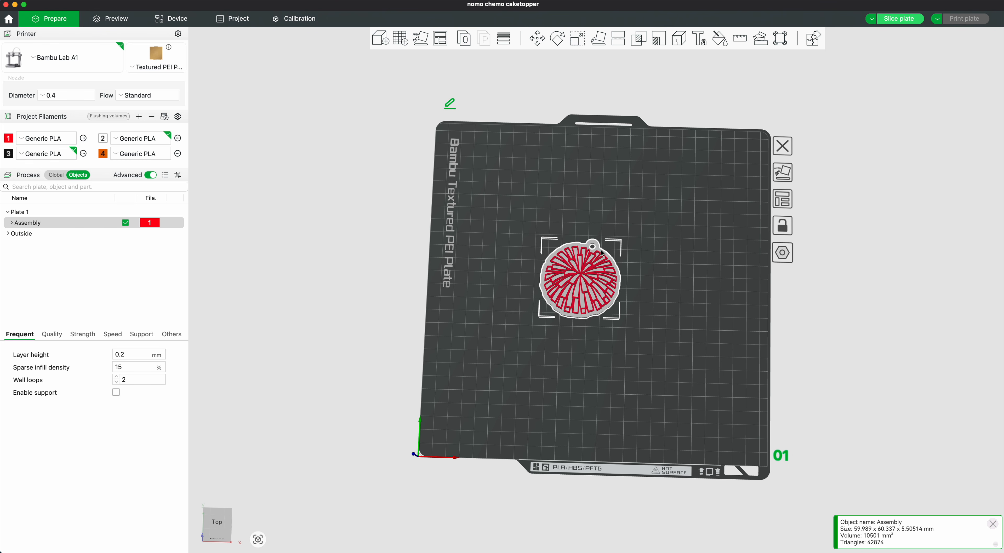
Clone the keychain from the plate's back-left area and move a copy near the plate's back-right corner.
{"action": "left_click_drag", "start_coordinate": [579, 270], "coordinate": [524, 207]}
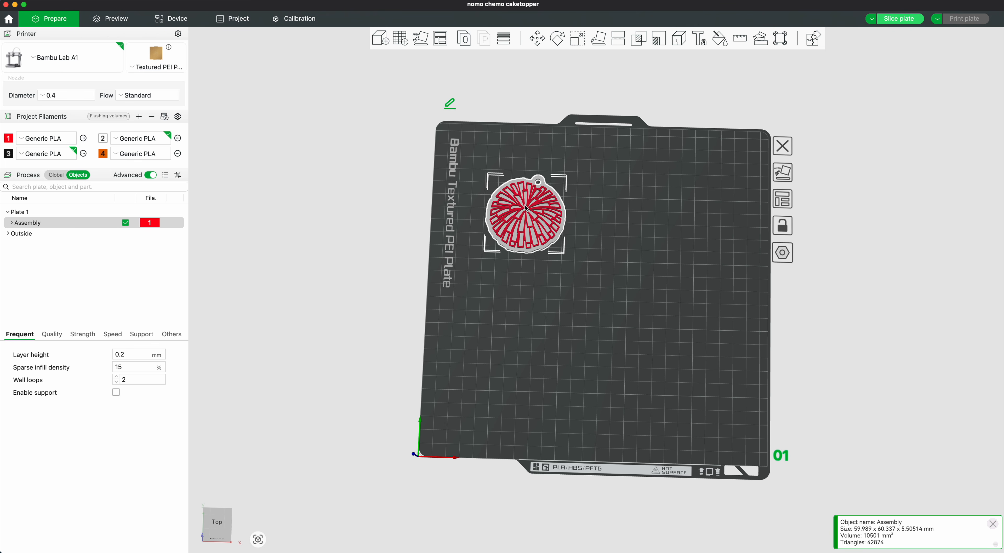
{"action": "right_click", "coordinate": [526, 209]}
{"action": "left_click", "coordinate": [539, 224]}
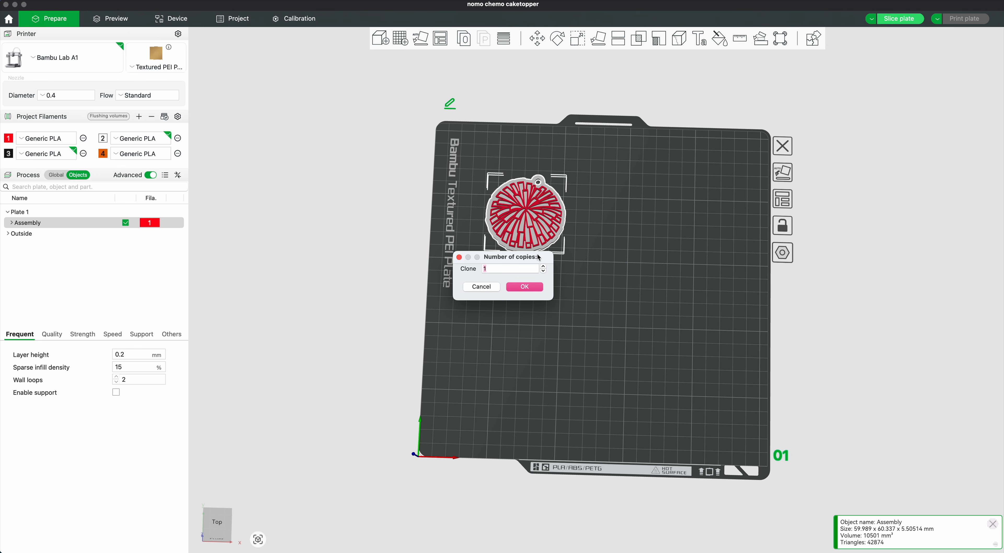
{"action": "left_click", "coordinate": [539, 288]}
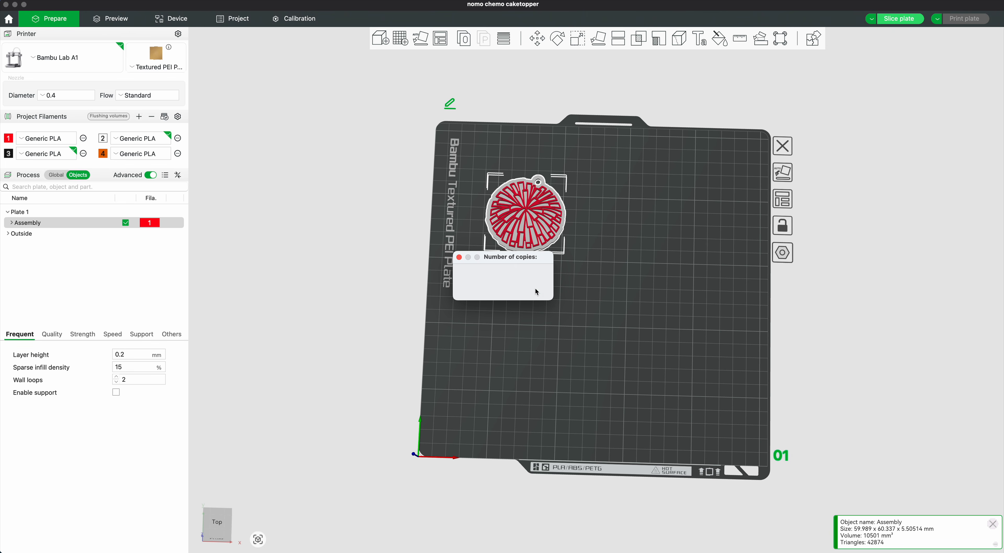
{"action": "left_click_drag", "start_coordinate": [598, 218], "coordinate": [708, 201]}
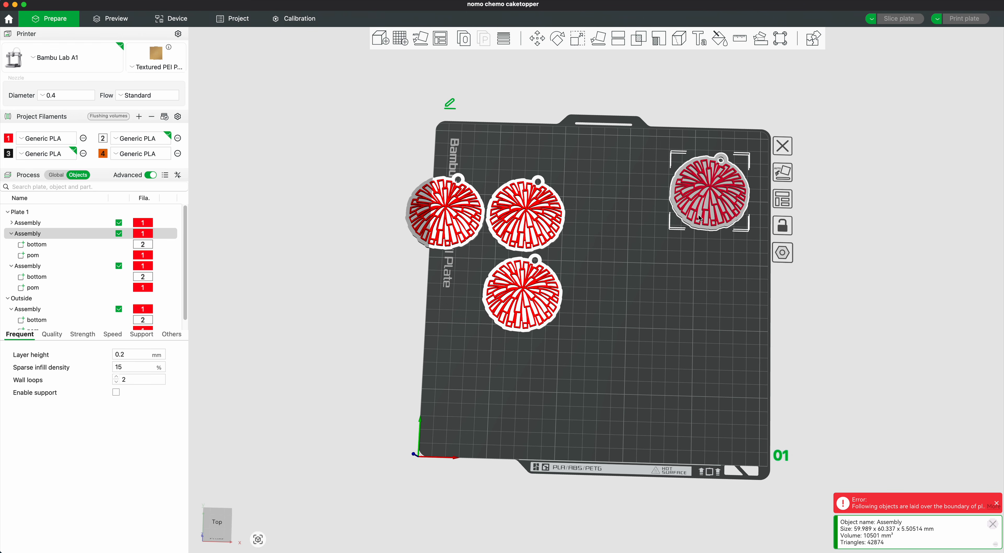
Set the plate's print sequence to By Object in the plate settings.
{"action": "left_click", "coordinate": [782, 253]}
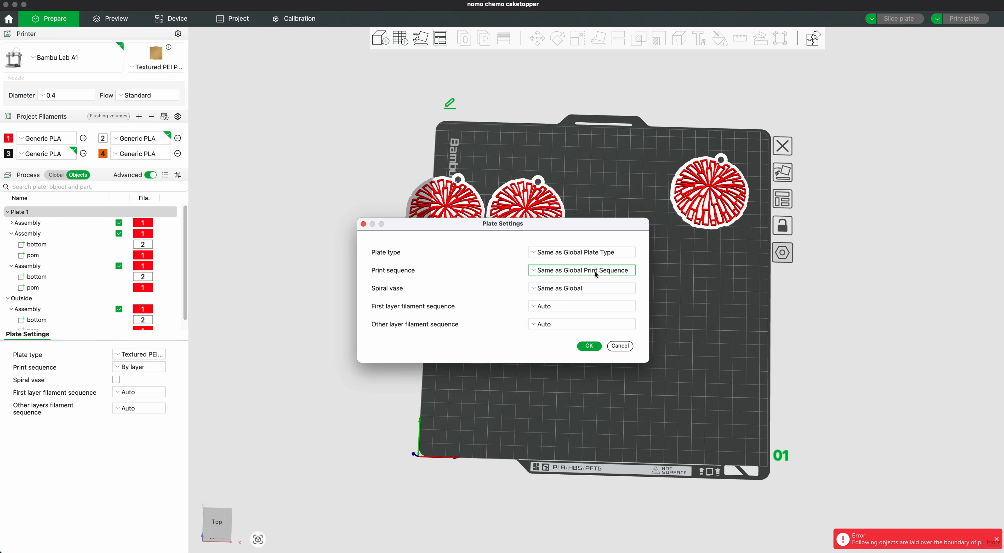
{"action": "left_click", "coordinate": [561, 272]}
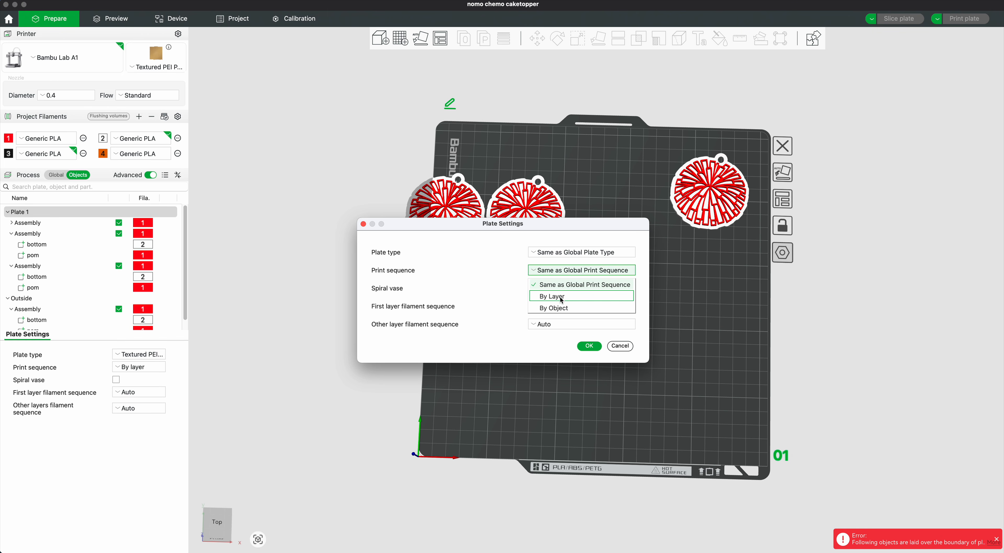
{"action": "left_click", "coordinate": [559, 307]}
{"action": "left_click", "coordinate": [589, 346]}
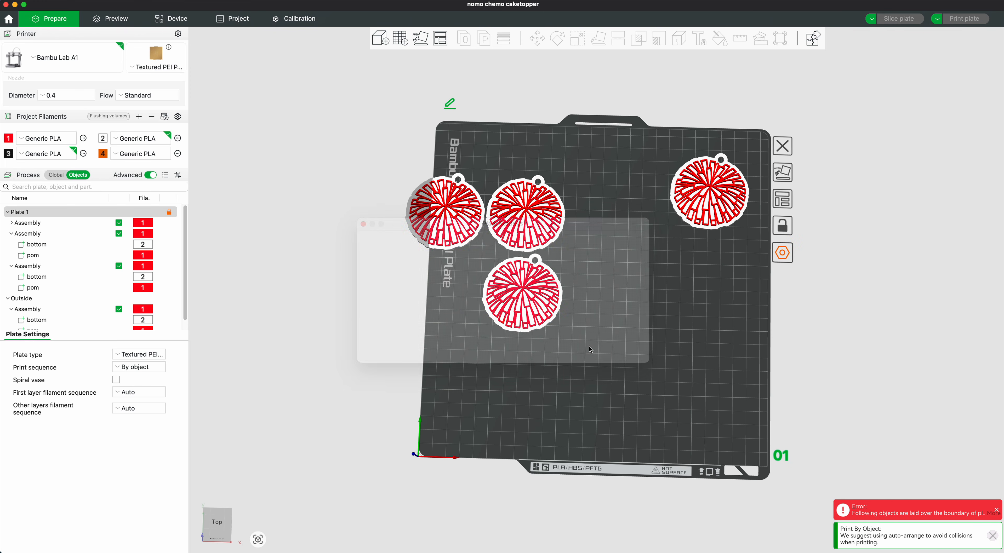
Auto-arrange the keychain copies so all four are spaced out within the plate.
{"action": "left_click", "coordinate": [783, 199]}
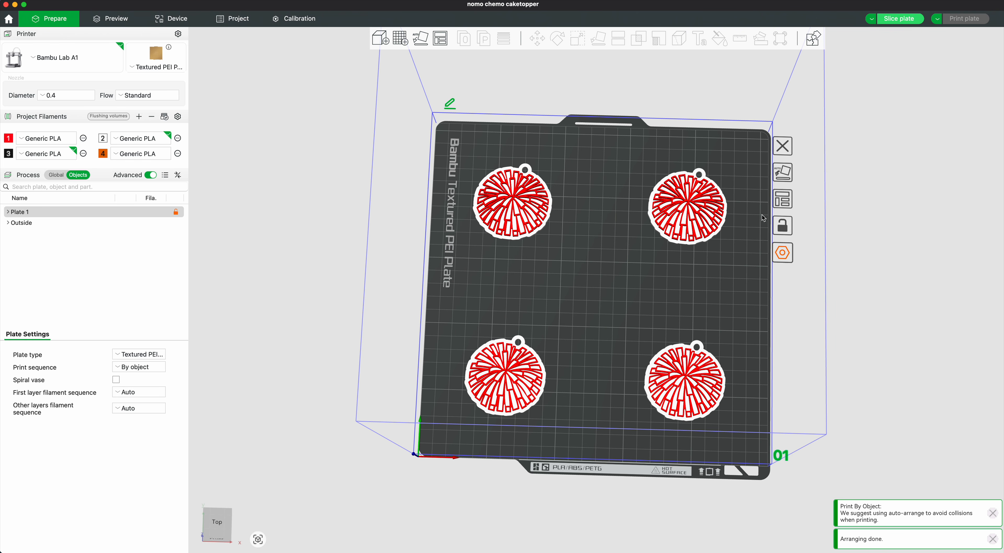
{"action": "left_click_drag", "start_coordinate": [541, 284], "coordinate": [587, 315]}
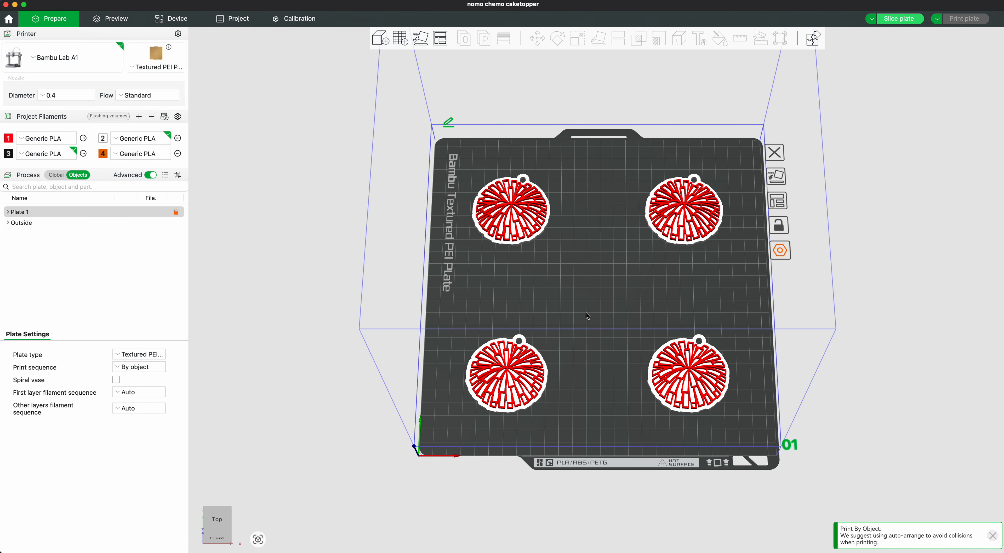
Assign black filament 3 to the pom part of the front-left keychain assembly.
{"action": "left_click", "coordinate": [11, 213]}
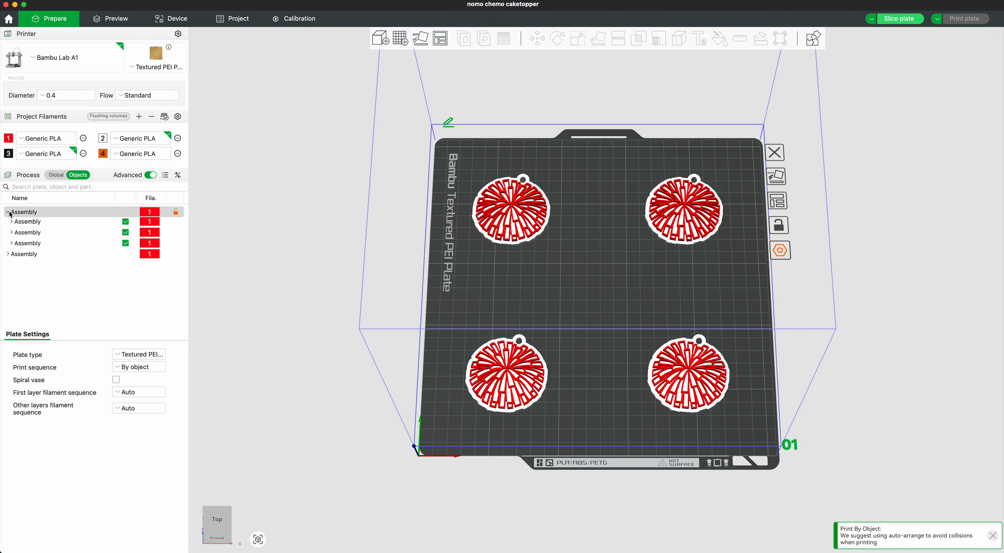
{"action": "left_click", "coordinate": [12, 223]}
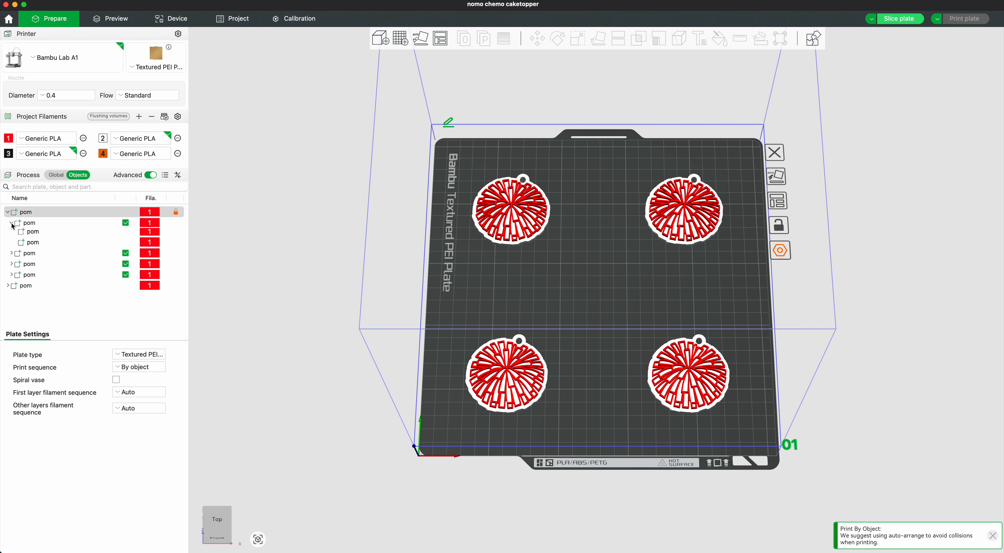
{"action": "left_click", "coordinate": [34, 246]}
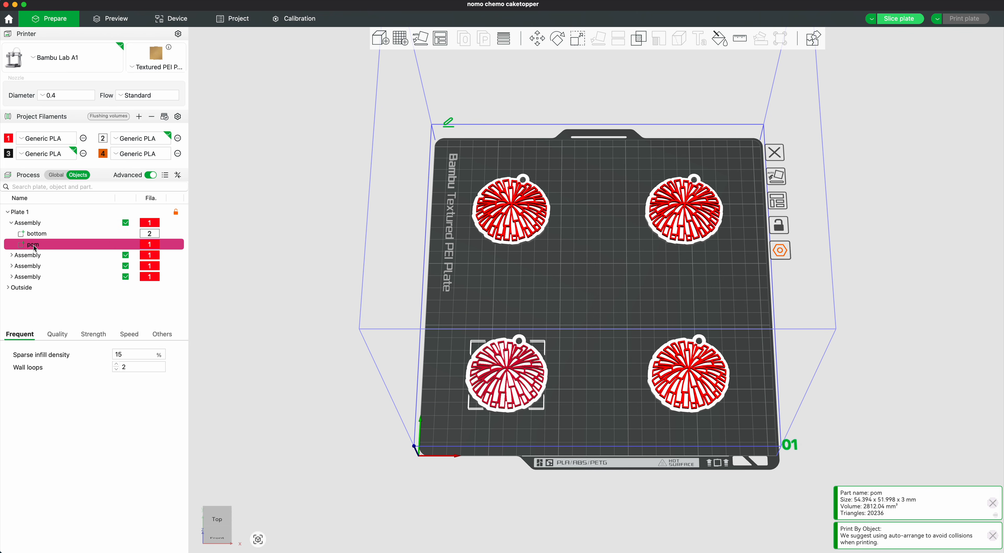
{"action": "left_click", "coordinate": [149, 245]}
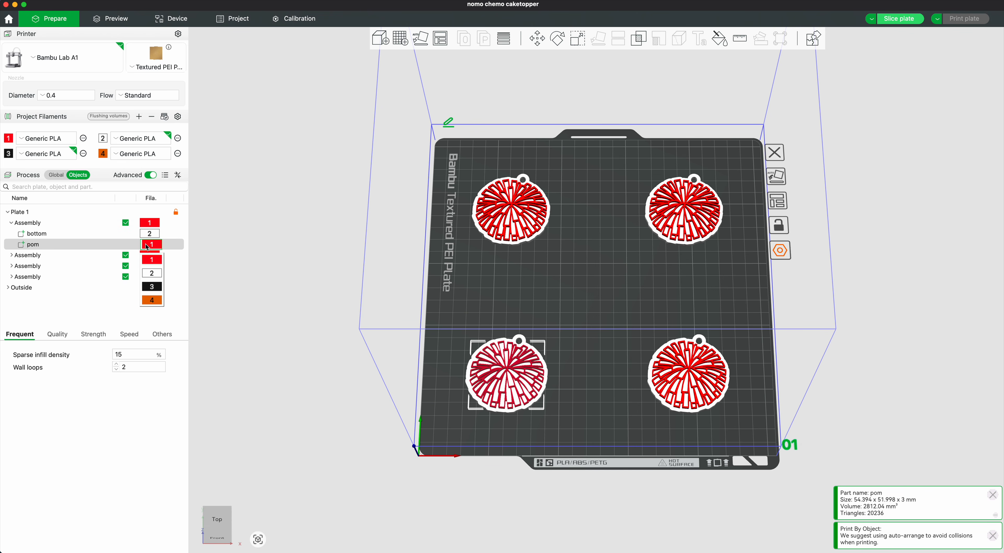
{"action": "left_click", "coordinate": [152, 287]}
{"action": "left_click", "coordinate": [204, 249]}
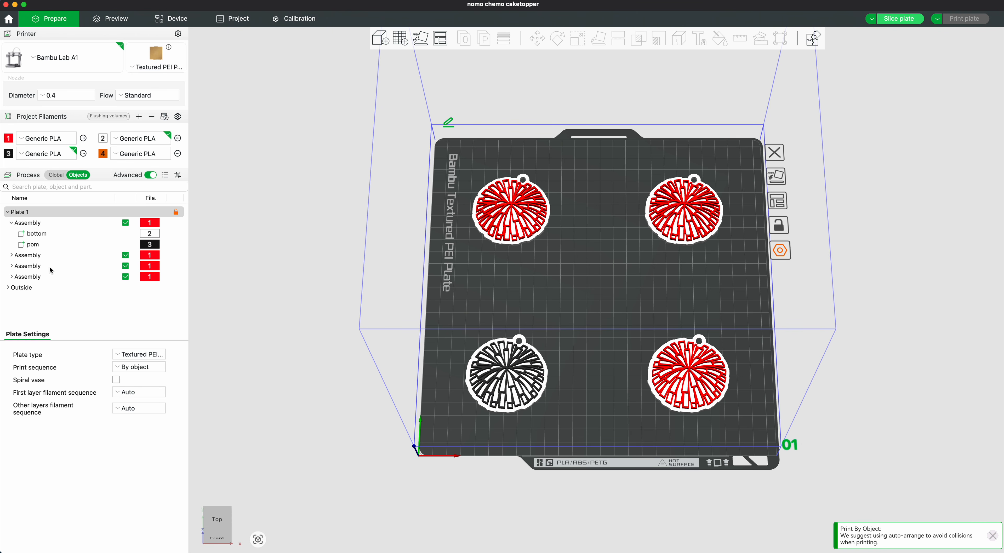
Assign orange filament 4 to the pom part of the front-right keychain assembly.
{"action": "left_click", "coordinate": [13, 256]}
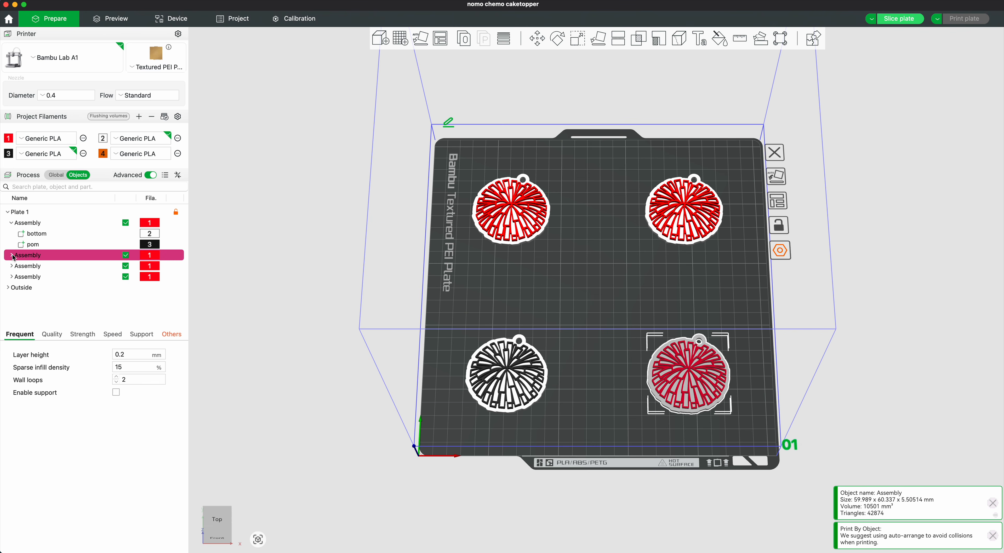
{"action": "left_click", "coordinate": [12, 256]}
{"action": "left_click", "coordinate": [28, 278]}
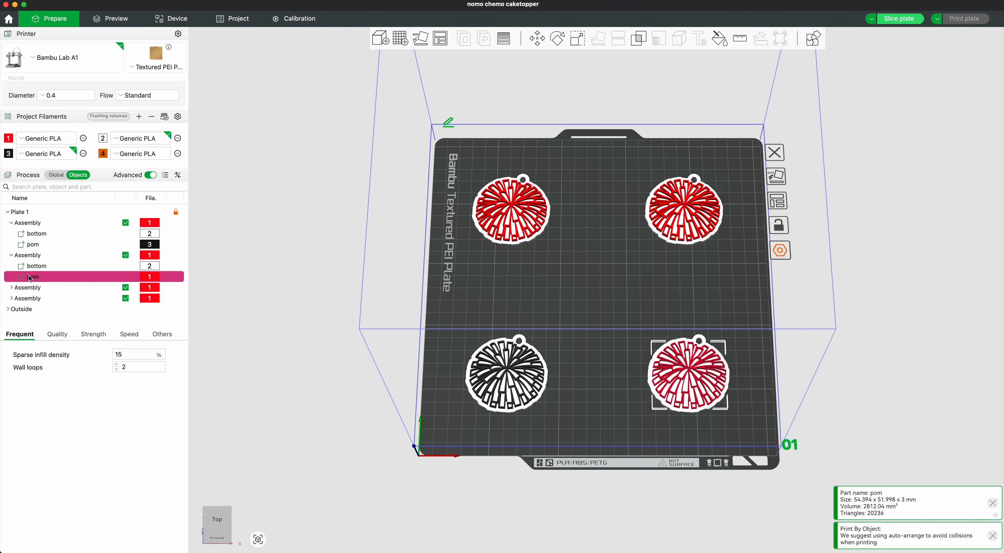
{"action": "left_click", "coordinate": [145, 277]}
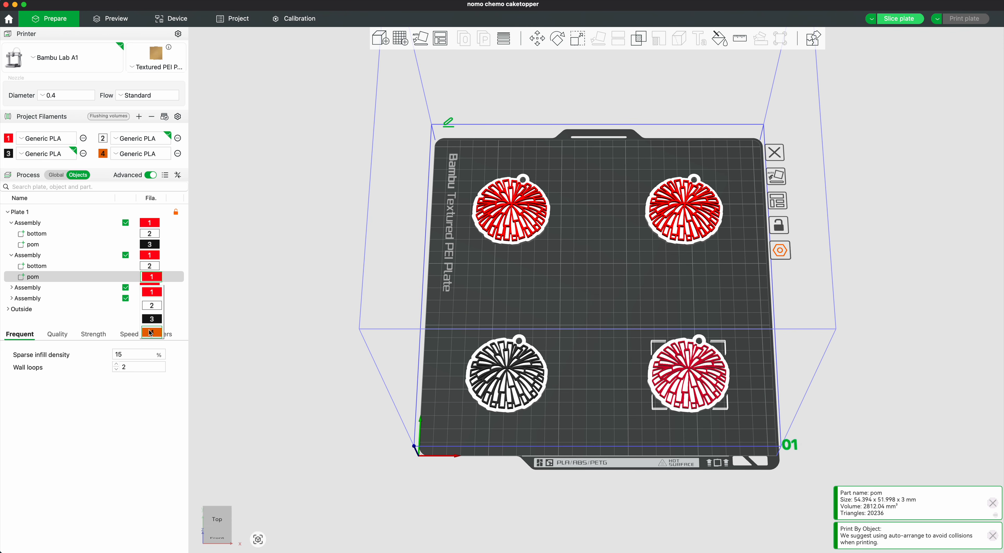
{"action": "left_click", "coordinate": [151, 334]}
{"action": "left_click", "coordinate": [215, 298]}
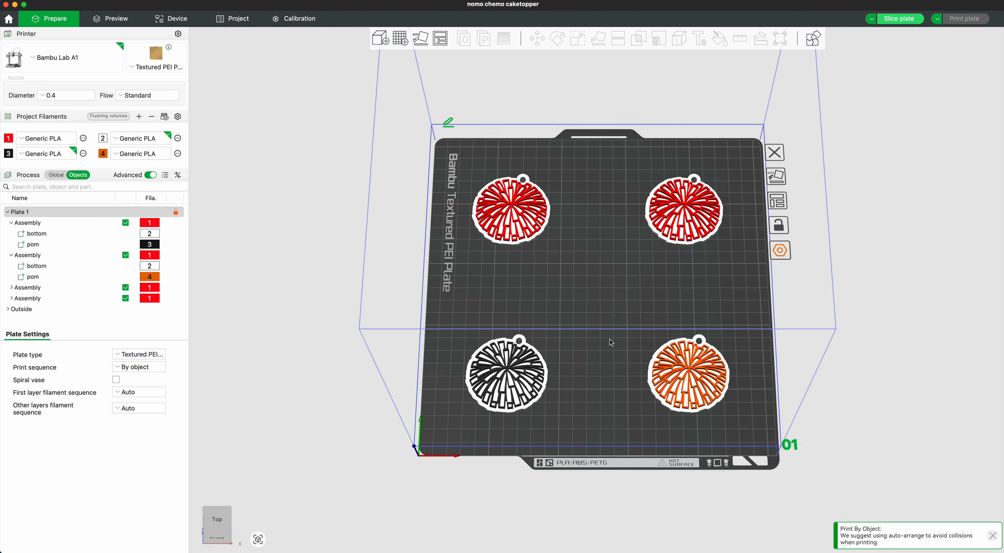
Slice the plate and inspect the toolpath preview and print estimates for the four keychains.
{"action": "left_click", "coordinate": [899, 20]}
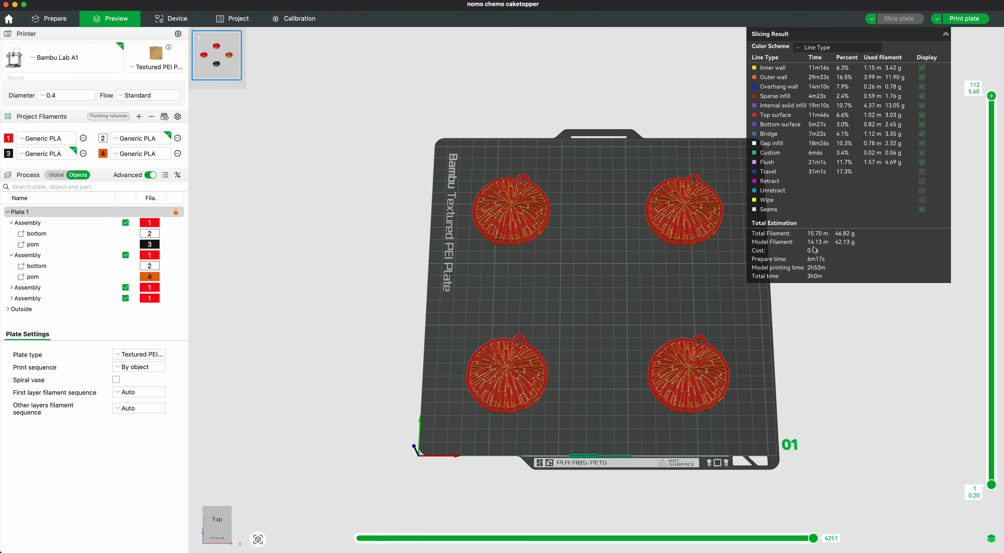
{"action": "left_click_drag", "start_coordinate": [623, 287], "coordinate": [635, 286]}
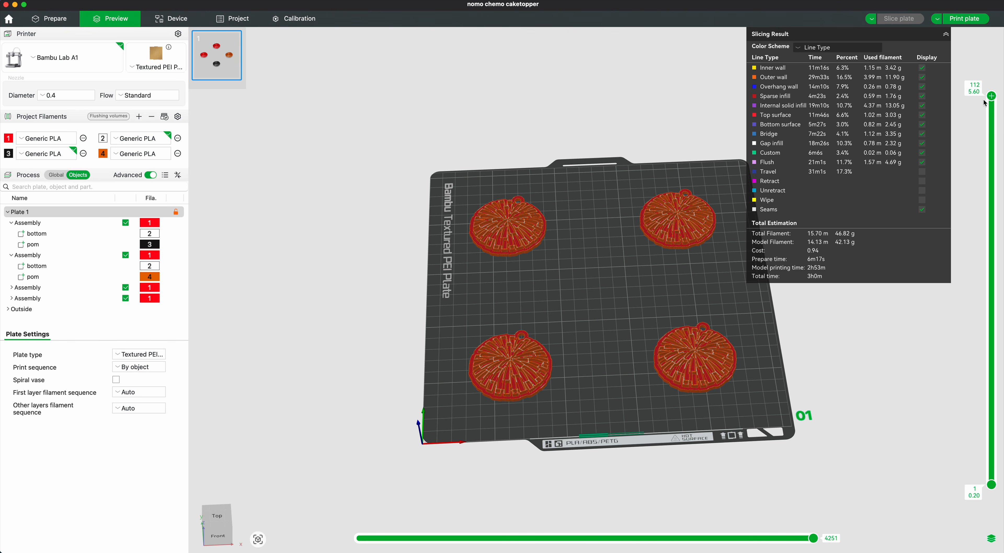
{"action": "mouse_move", "coordinate": [994, 101]}
{"action": "left_mouse_down"}
{"action": "mouse_move", "coordinate": [992, 481]}
{"action": "mouse_move", "coordinate": [1000, 487]}
{"action": "mouse_move", "coordinate": [991, 96]}
{"action": "left_mouse_up"}
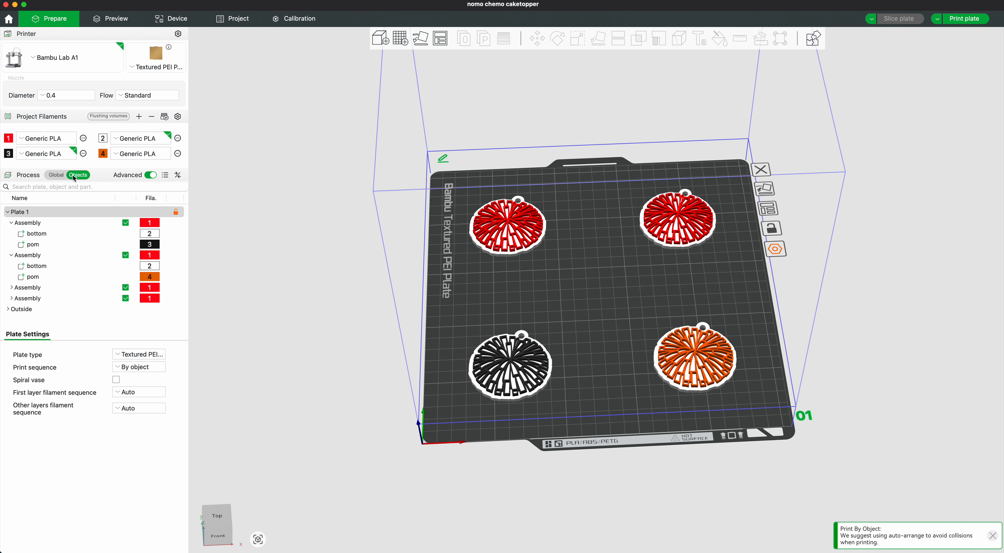
{"action": "left_click", "coordinate": [57, 178]}
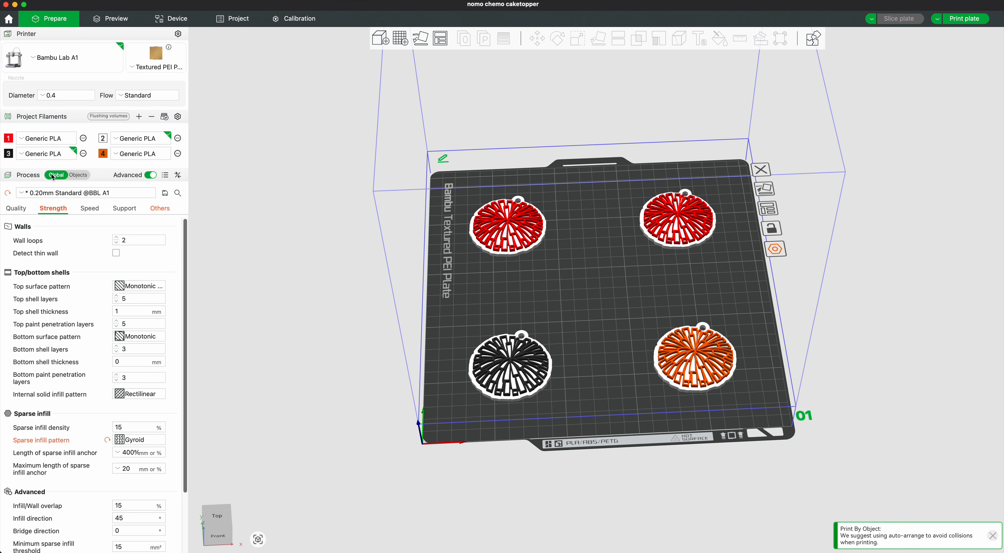
{"action": "left_click", "coordinate": [24, 196]}
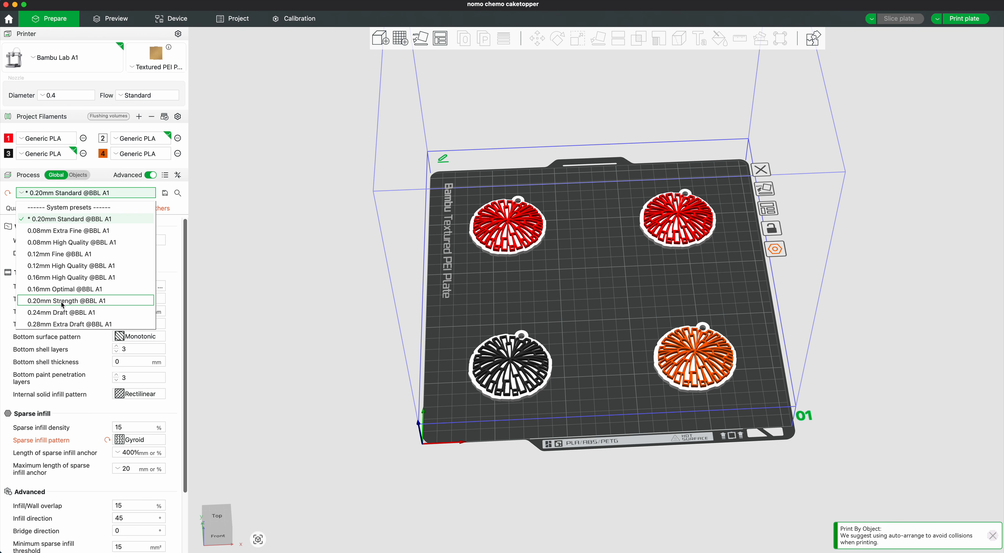
{"action": "left_click", "coordinate": [51, 301]}
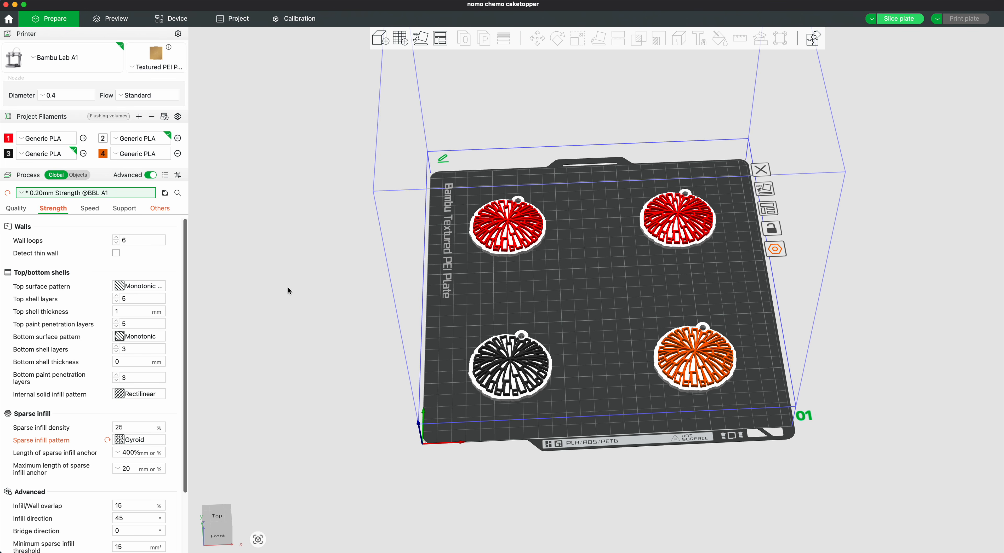
Start a text object on the back-left keychain reading "Demons" in the Baoli TC font.
{"action": "left_click_drag", "start_coordinate": [626, 273], "coordinate": [629, 283]}
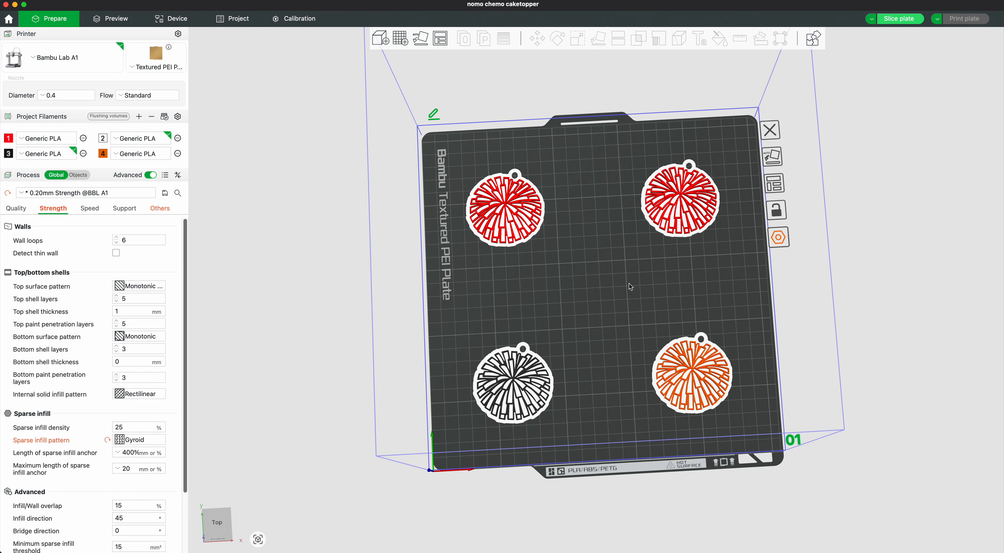
{"action": "key", "text": "1"}
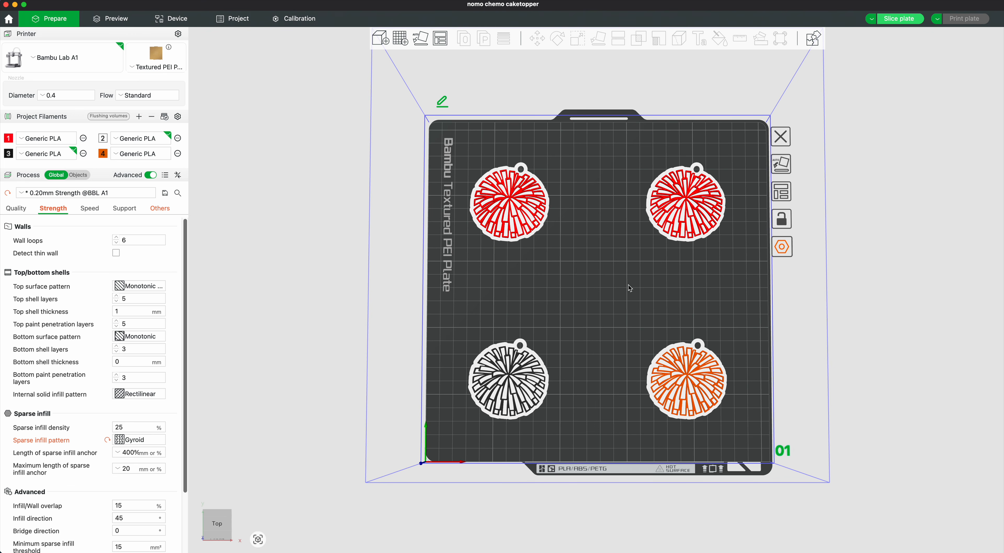
{"action": "left_click", "coordinate": [503, 206]}
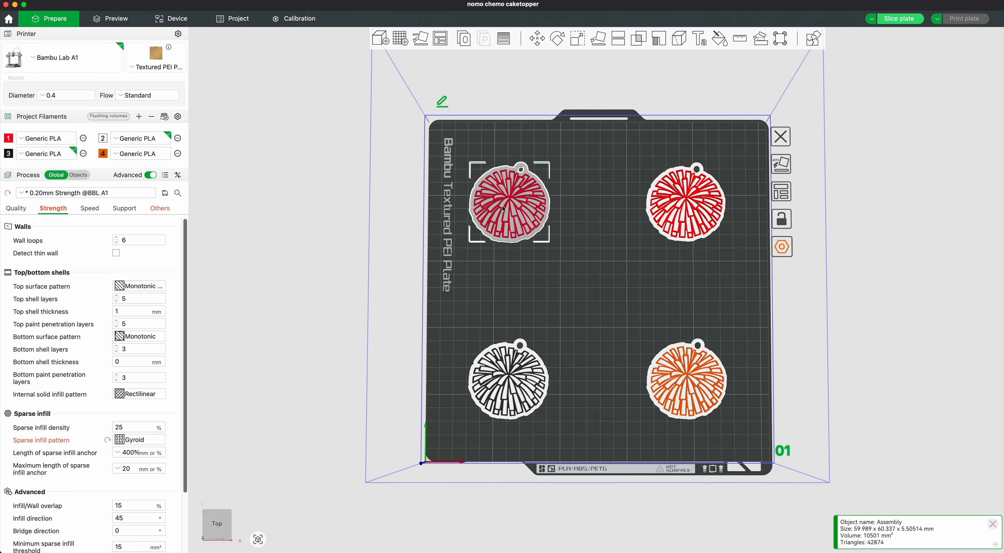
{"action": "left_click", "coordinate": [700, 39]}
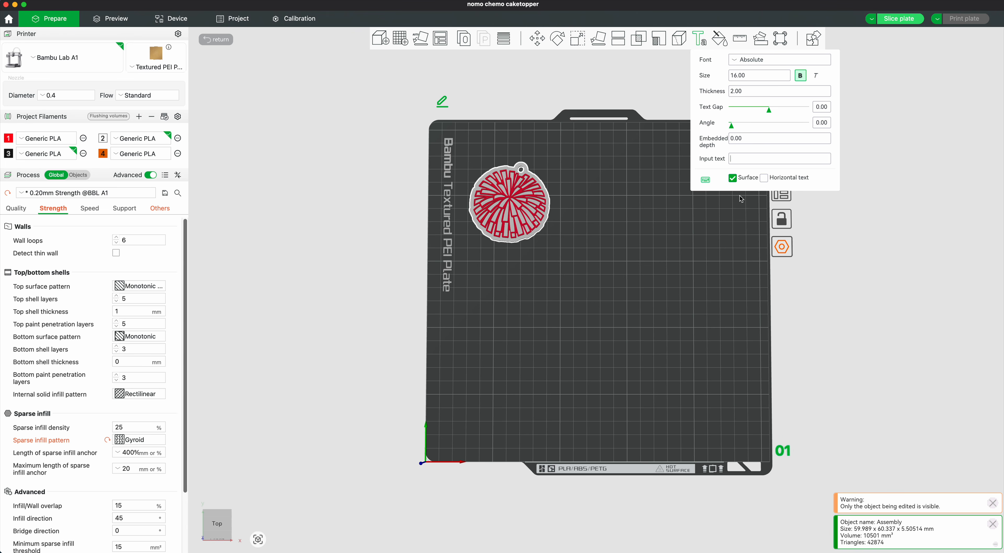
{"action": "type", "text": "Demons"}
{"action": "left_click", "coordinate": [738, 62]}
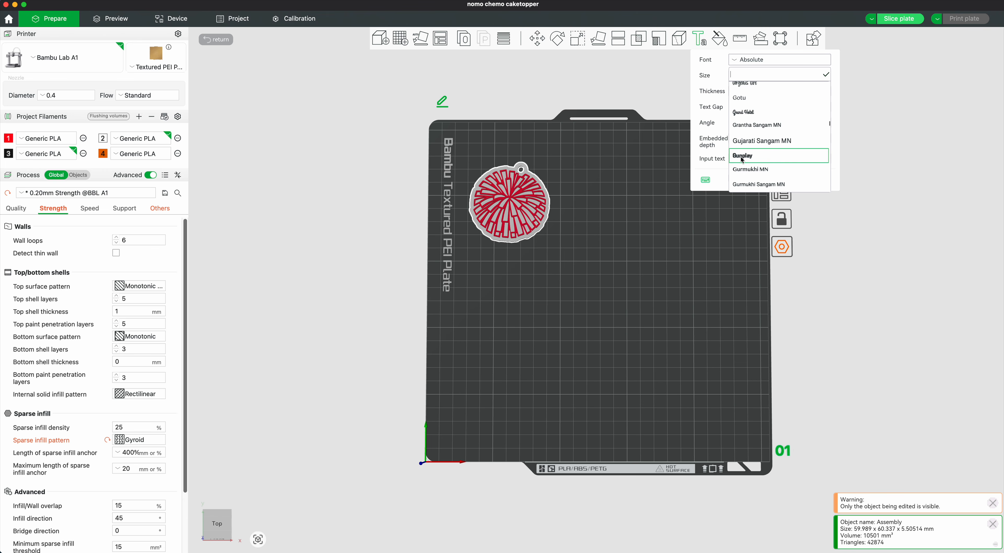
{"action": "scroll", "coordinate": [743, 159], "scroll_direction": "up", "scroll_amount": 10}
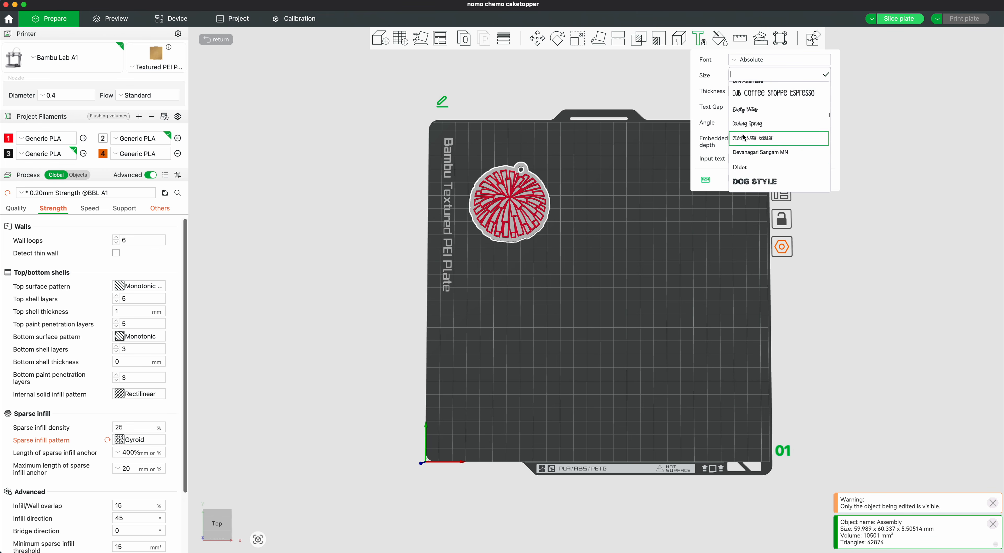
{"action": "scroll", "coordinate": [745, 132], "scroll_direction": "up", "scroll_amount": 5}
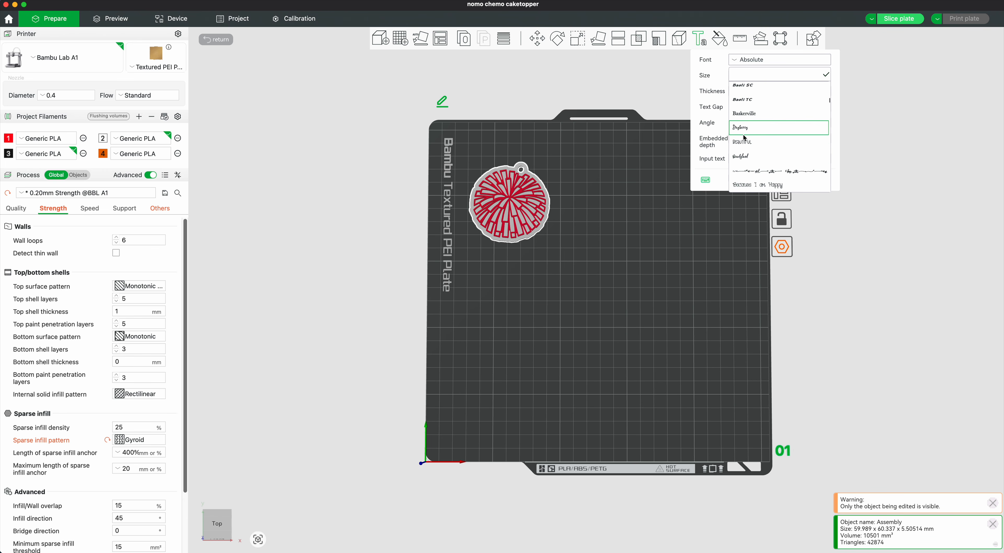
{"action": "left_click", "coordinate": [745, 106]}
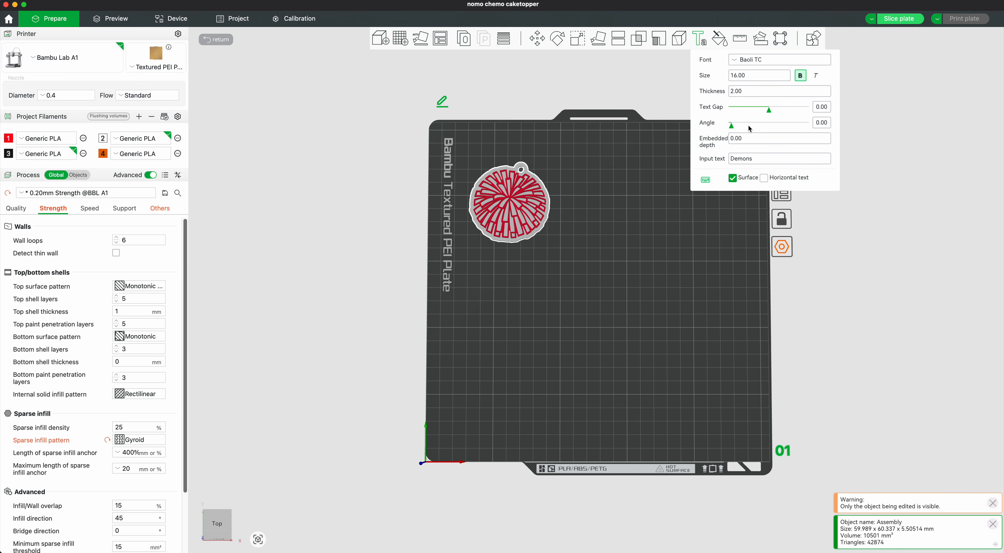
Try to place the text on the back-left keychain's surface with Horizontal text enabled, and leave the text tool.
{"action": "left_click", "coordinate": [505, 199]}
{"action": "left_click", "coordinate": [514, 199]}
{"action": "left_click", "coordinate": [513, 198]}
{"action": "left_click_drag", "start_coordinate": [514, 193], "coordinate": [370, 203]}
{"action": "scroll", "coordinate": [503, 200], "scroll_direction": "up", "scroll_amount": 9}
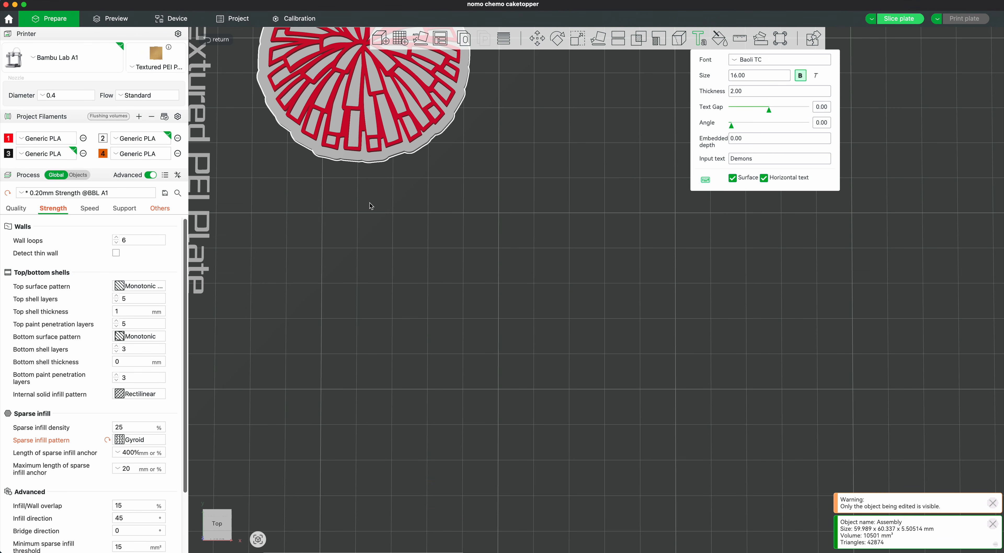
{"action": "scroll", "coordinate": [538, 158], "scroll_direction": "down", "scroll_amount": 9}
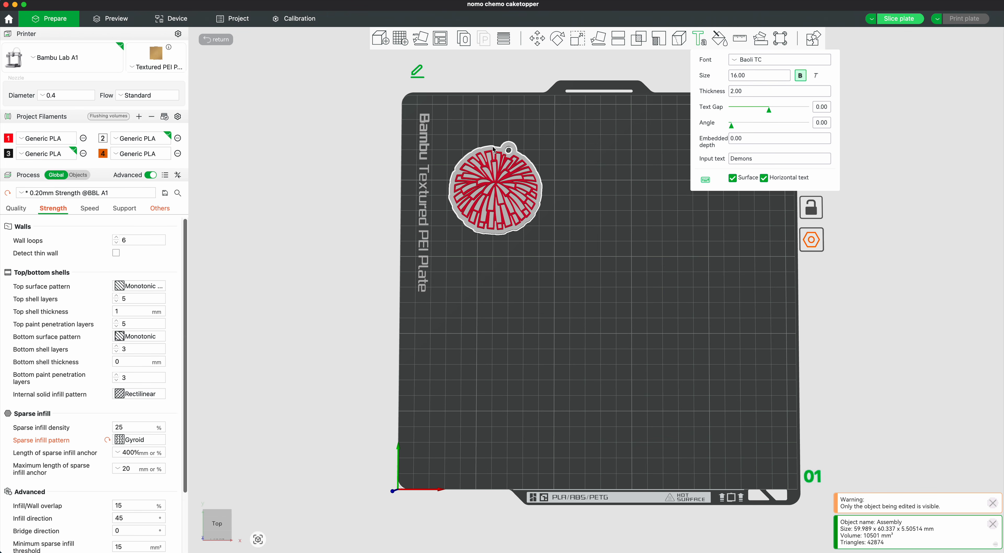
{"action": "scroll", "coordinate": [494, 150], "scroll_direction": "up", "scroll_amount": 6}
{"action": "scroll", "coordinate": [495, 152], "scroll_direction": "down", "scroll_amount": 8}
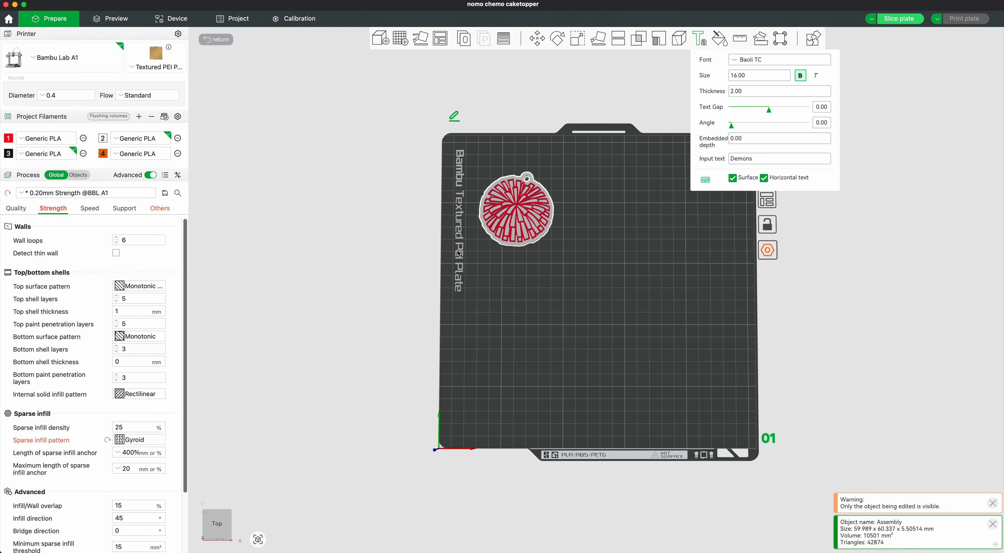
{"action": "left_click", "coordinate": [216, 40]}
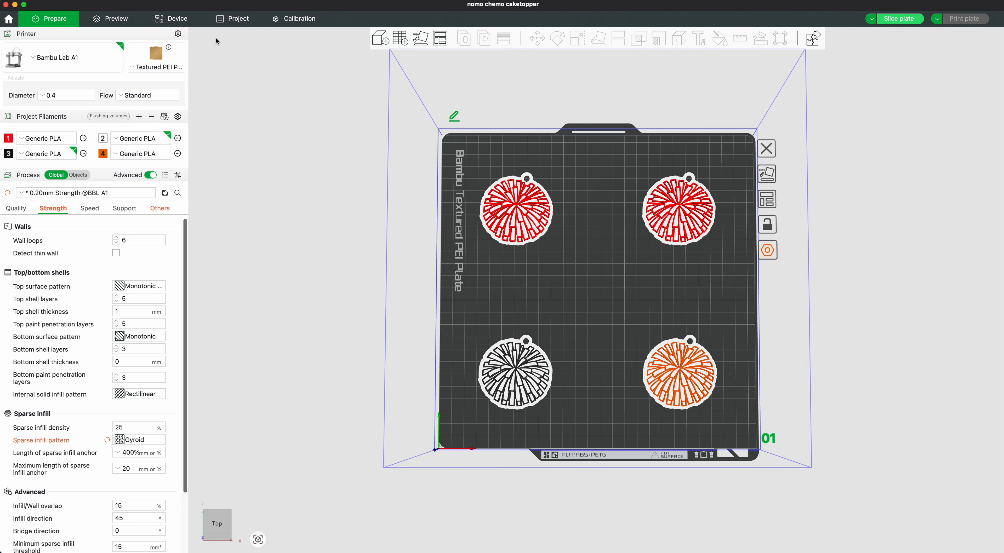
Delete the pom part from the back-left keychain assembly, keeping only its bottom part.
{"action": "left_click", "coordinate": [509, 208]}
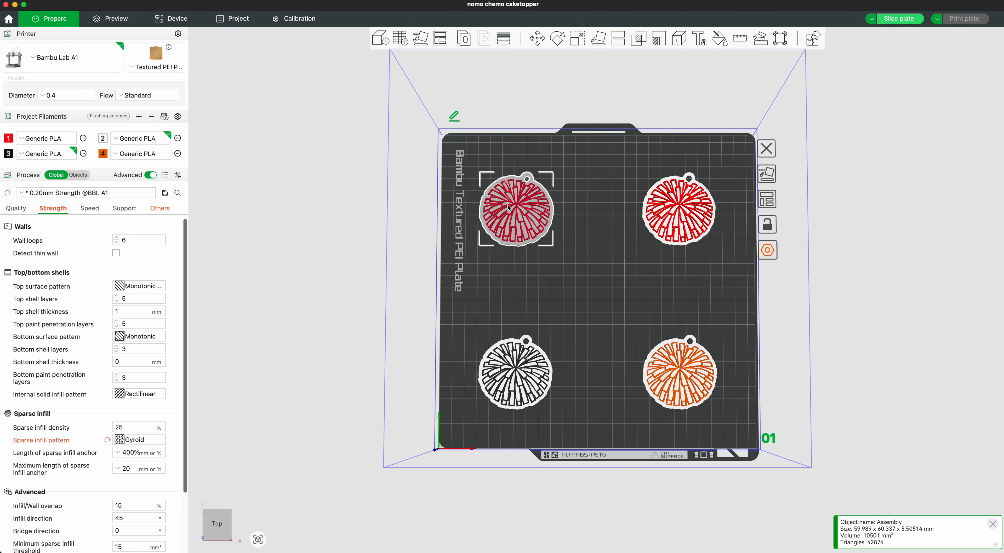
{"action": "left_click", "coordinate": [81, 176]}
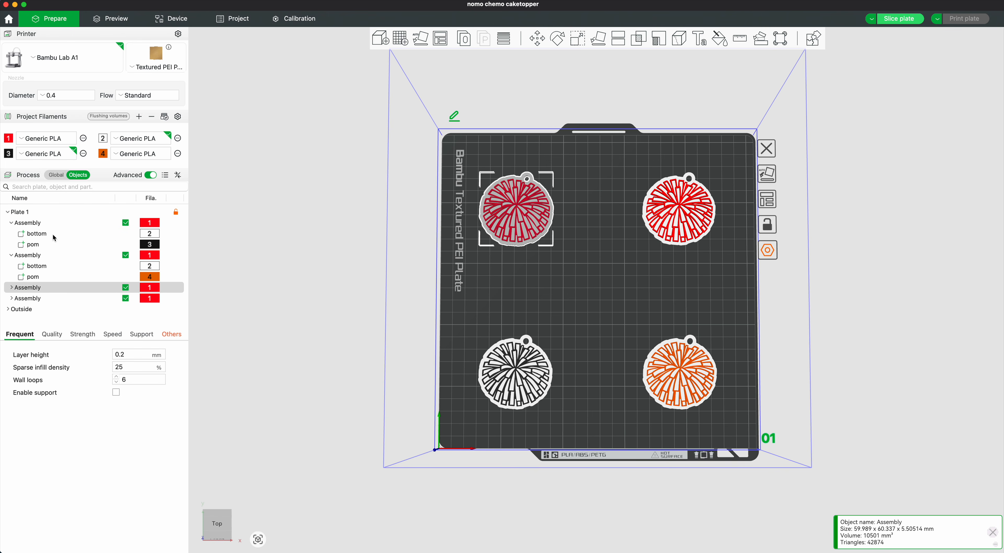
{"action": "left_click", "coordinate": [12, 288]}
{"action": "scroll", "coordinate": [35, 300], "scroll_direction": "down", "scroll_amount": 2}
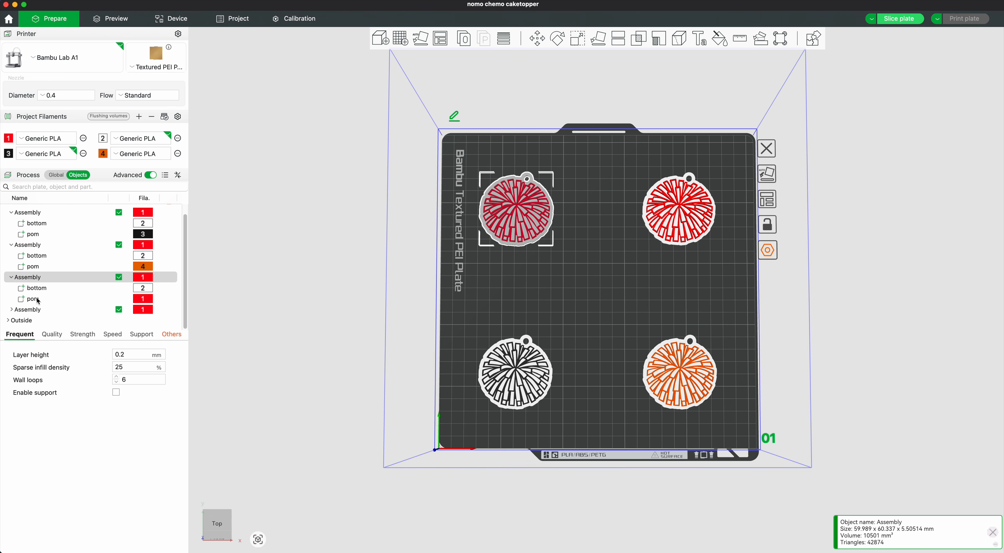
{"action": "left_click", "coordinate": [40, 302]}
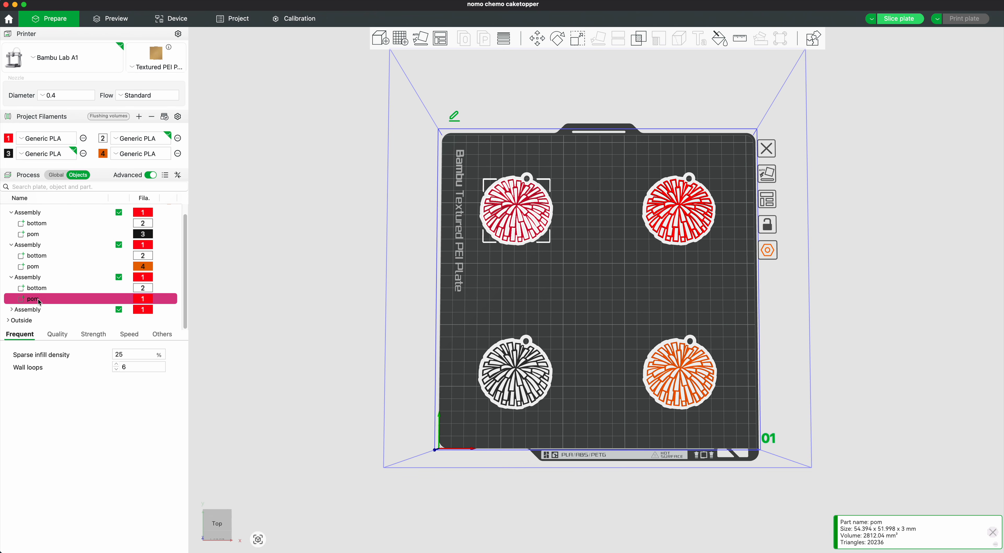
{"action": "right_click", "coordinate": [40, 302]}
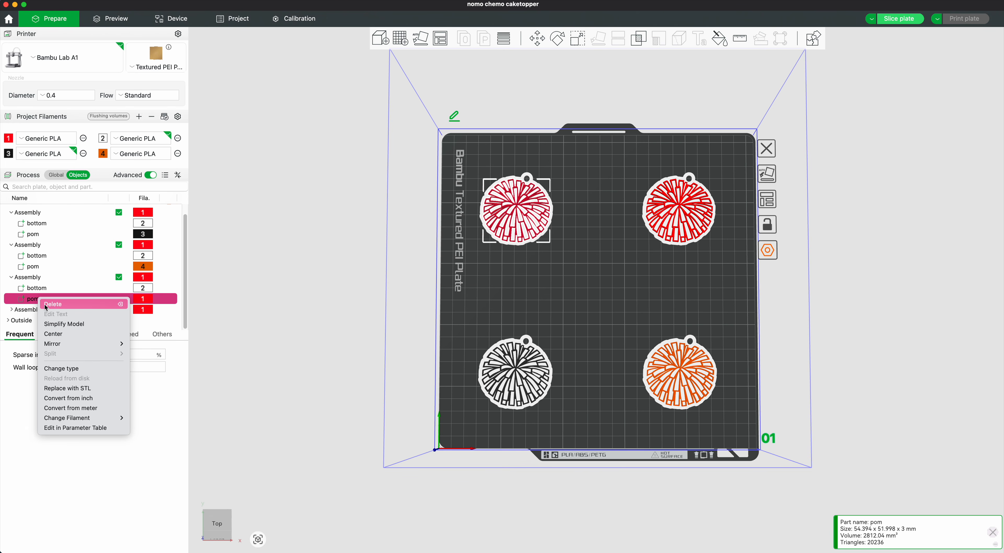
{"action": "left_click", "coordinate": [46, 305]}
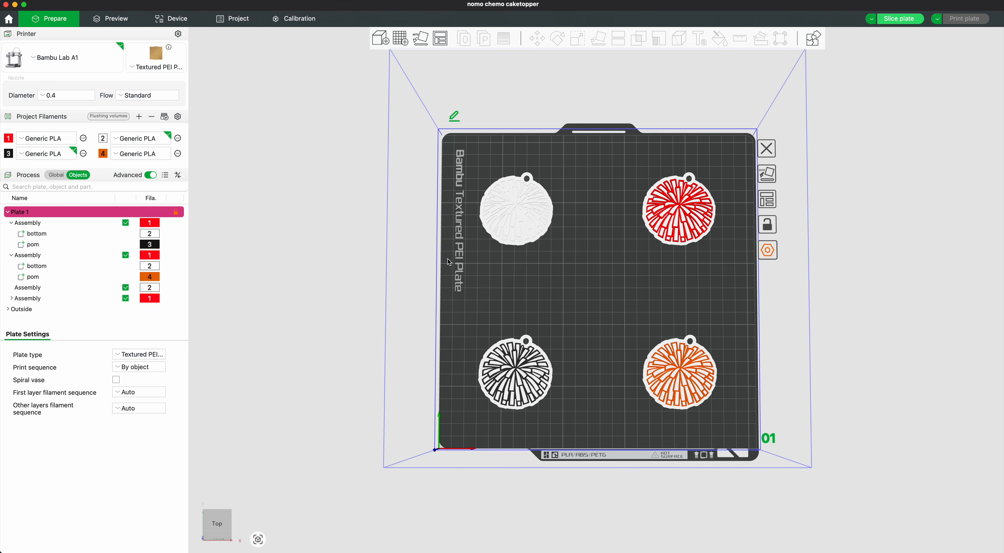
Add the text "Demons" in the Absolute font near the centre of the back-left keychain's surface.
{"action": "scroll", "coordinate": [513, 201], "scroll_direction": "up", "scroll_amount": 5}
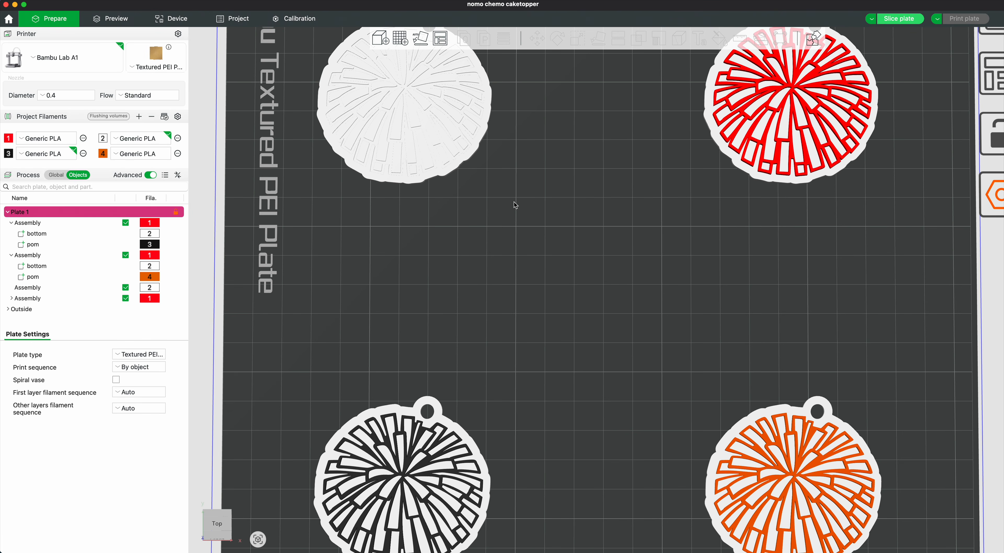
{"action": "scroll", "coordinate": [514, 201], "scroll_direction": "down", "scroll_amount": 5}
{"action": "scroll", "coordinate": [484, 193], "scroll_direction": "up", "scroll_amount": 5}
{"action": "scroll", "coordinate": [485, 193], "scroll_direction": "up", "scroll_amount": 1}
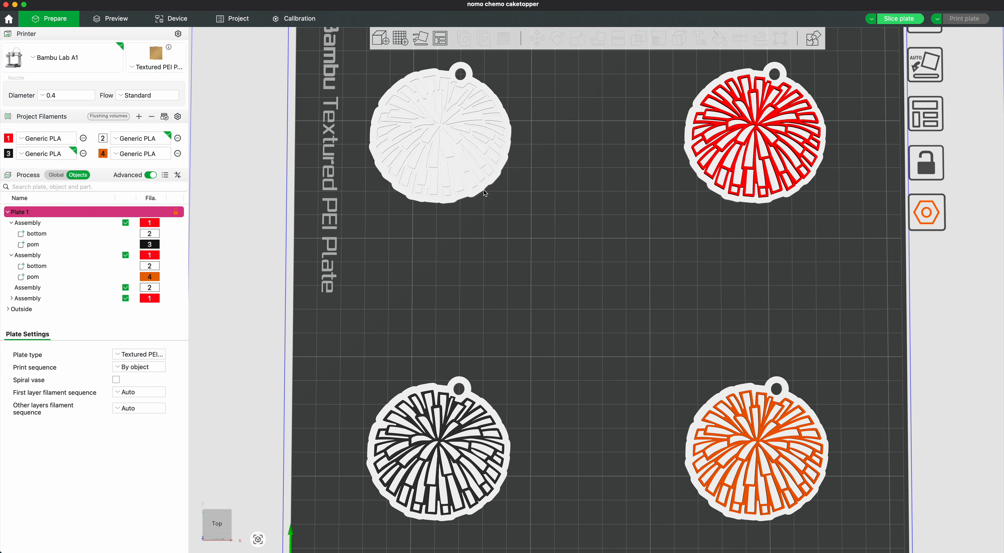
{"action": "scroll", "coordinate": [454, 187], "scroll_direction": "down", "scroll_amount": 5}
{"action": "left_click", "coordinate": [484, 184]}
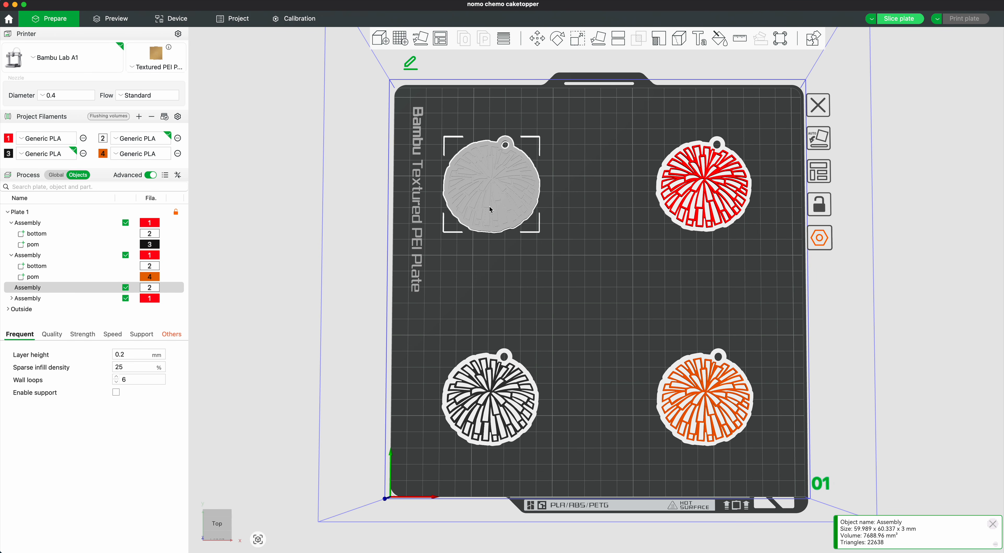
{"action": "left_click", "coordinate": [699, 39]}
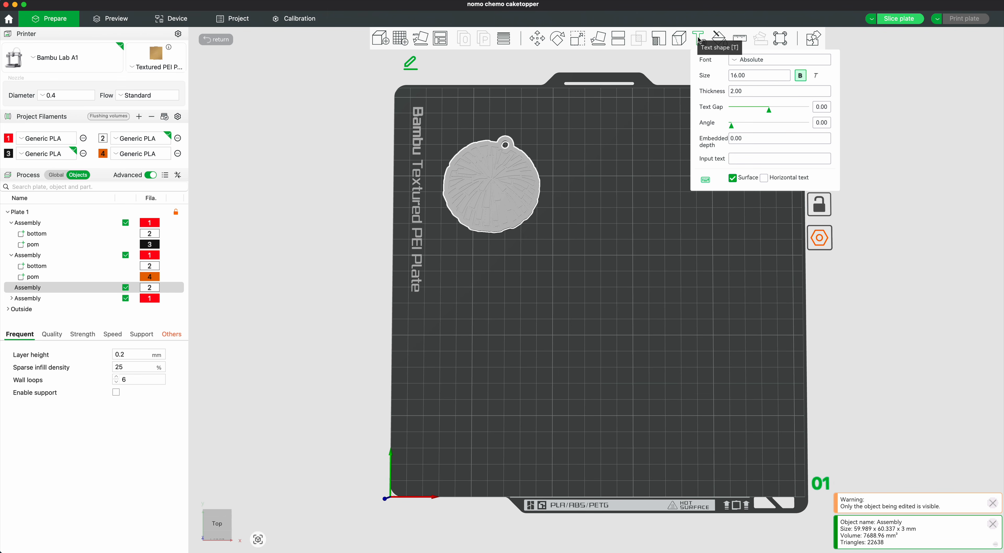
{"action": "left_click", "coordinate": [763, 159]}
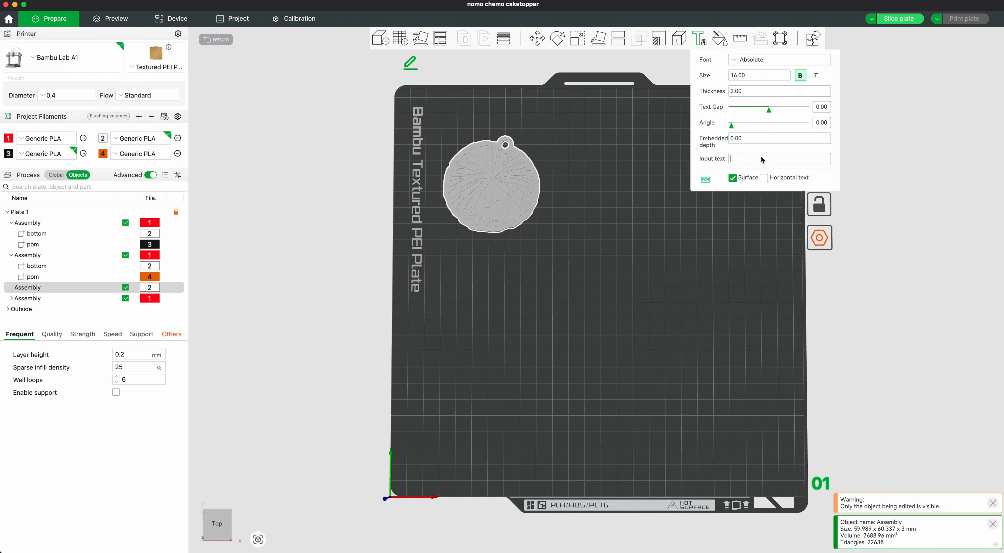
{"action": "type", "text": "Demons"}
{"action": "left_click", "coordinate": [497, 182]}
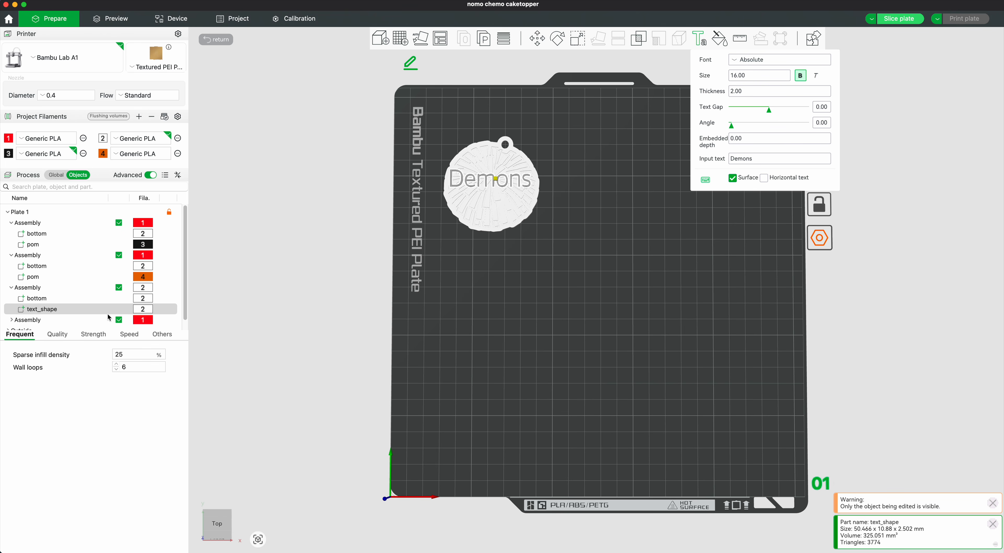
Rename the new text part as demons and assign it the black filament 3.
{"action": "double_click", "coordinate": [52, 313]}
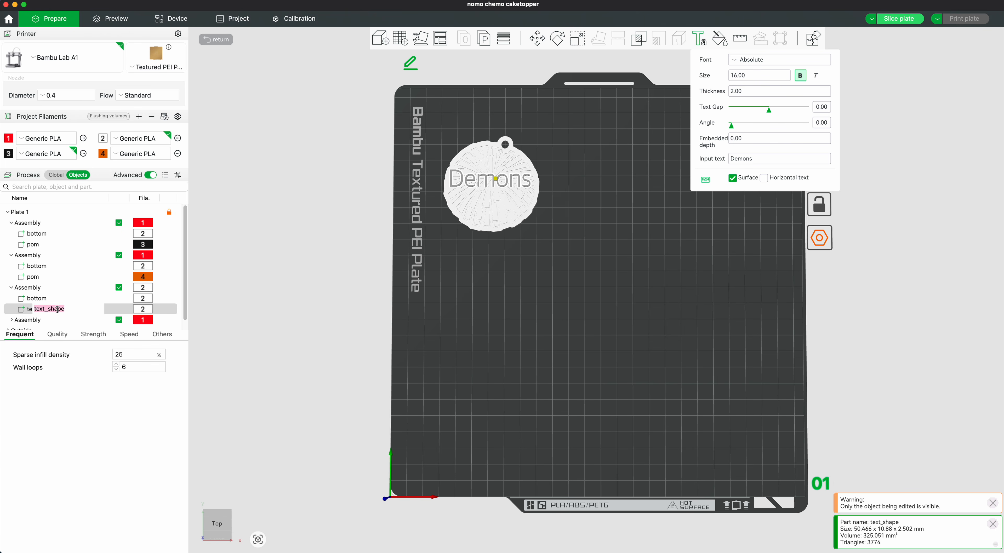
{"action": "type", "text": "demons"}
{"action": "key", "text": "Return"}
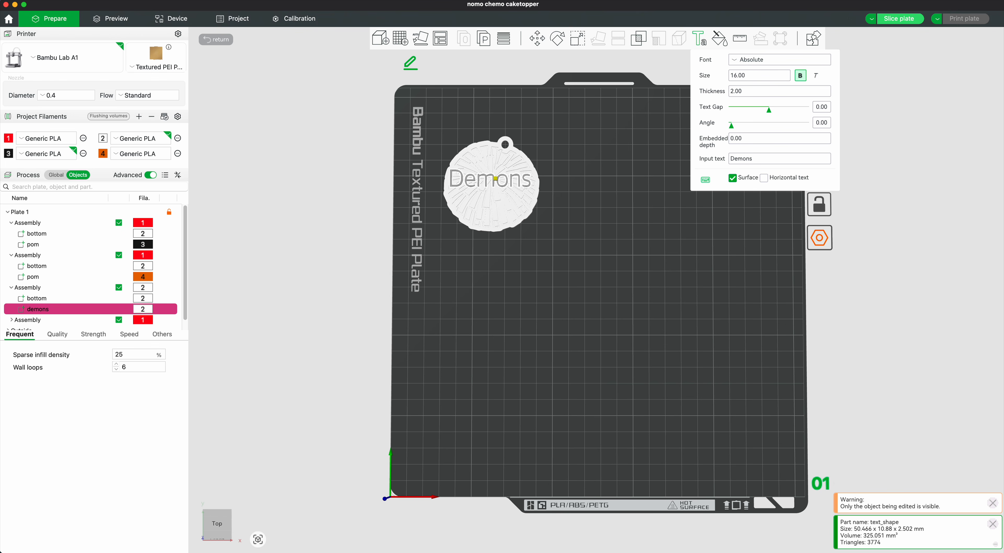
{"action": "left_click", "coordinate": [140, 310]}
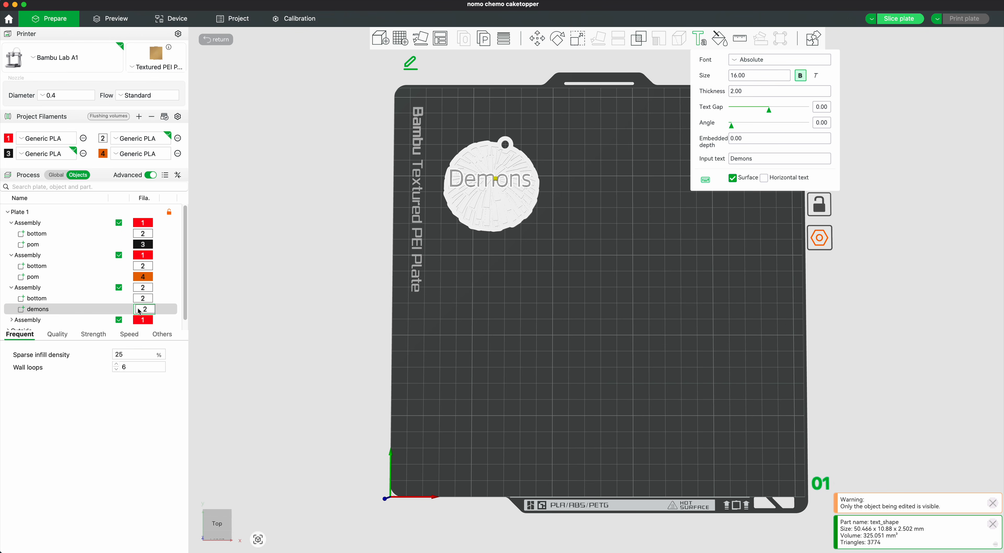
{"action": "left_click", "coordinate": [140, 311]}
{"action": "left_click", "coordinate": [147, 351]}
{"action": "left_click", "coordinate": [416, 291]}
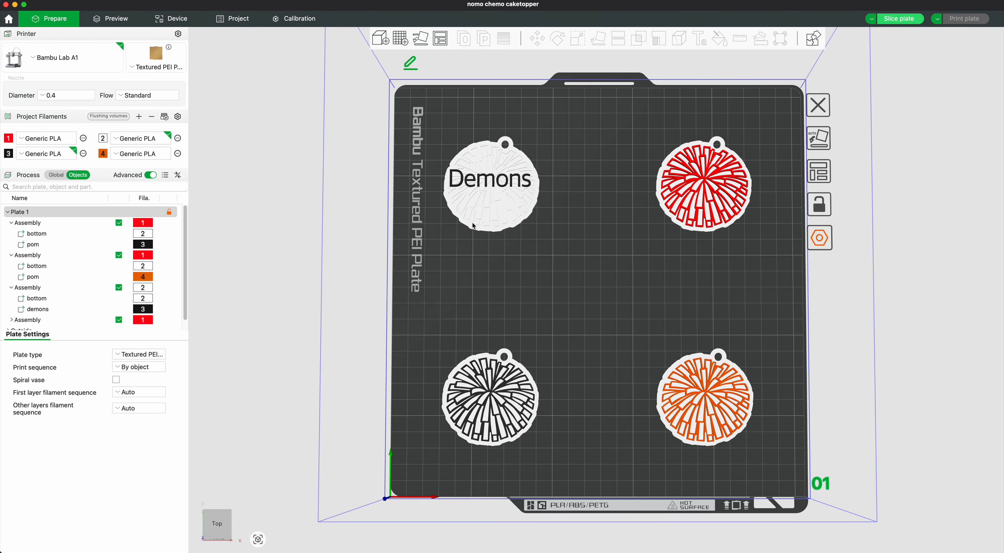
Move the demons text part down along Y on the back-left keychain to about -2.40 mm in object coordinates.
{"action": "left_click", "coordinate": [499, 182]}
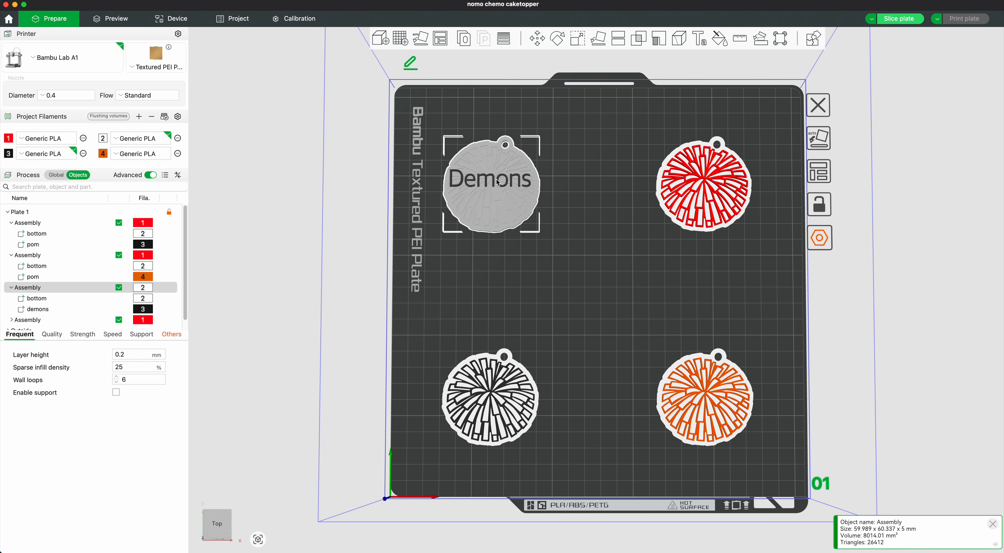
{"action": "left_click", "coordinate": [39, 309]}
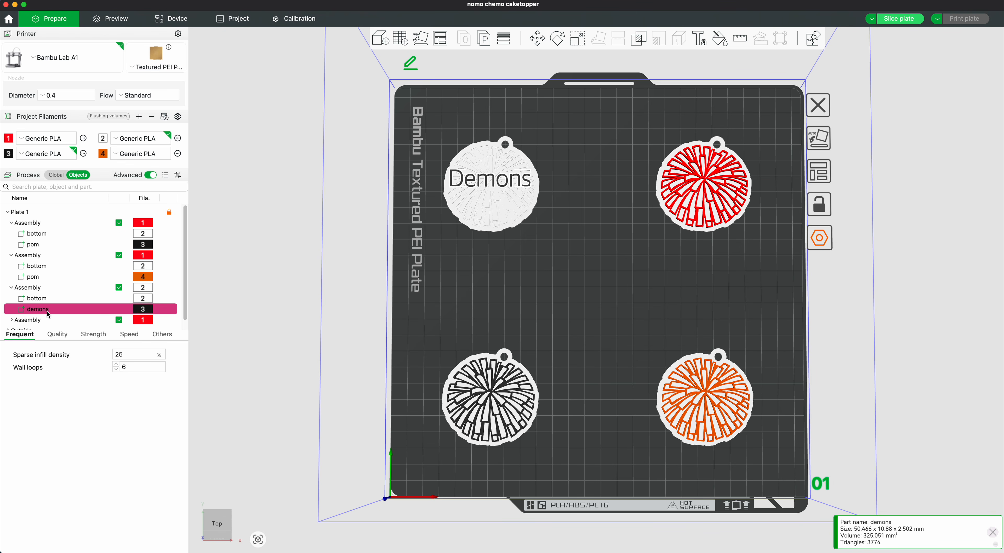
{"action": "left_click", "coordinate": [538, 39]}
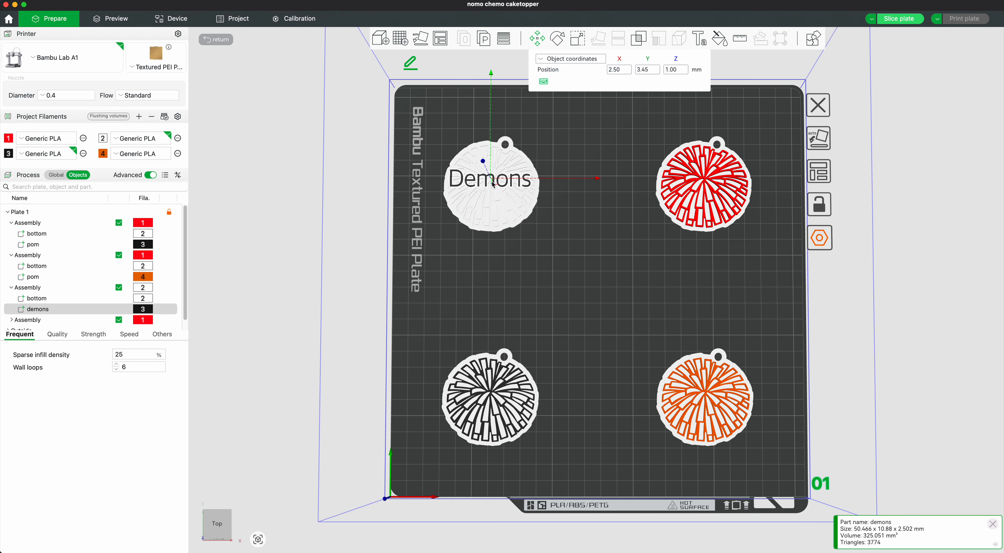
{"action": "left_click_drag", "start_coordinate": [489, 74], "coordinate": [485, 100]}
{"action": "scroll", "coordinate": [586, 216], "scroll_direction": "up", "scroll_amount": 3}
{"action": "scroll", "coordinate": [578, 217], "scroll_direction": "down", "scroll_amount": 5}
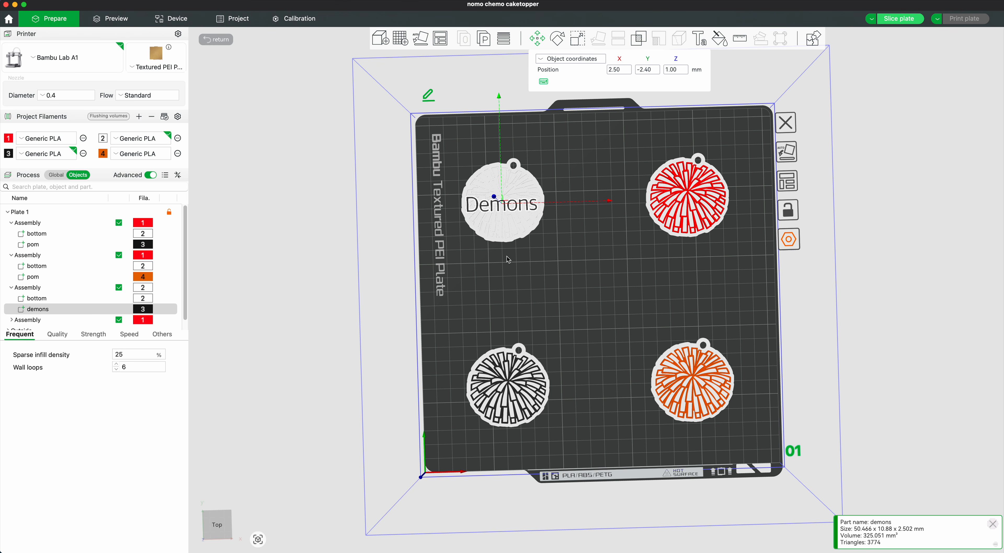
{"action": "left_click_drag", "start_coordinate": [517, 274], "coordinate": [518, 260]}
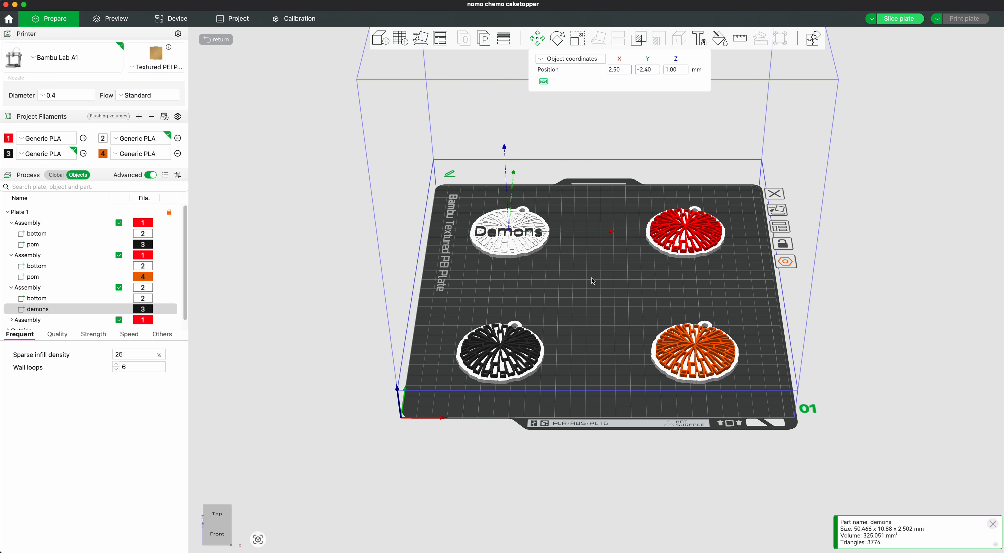
{"action": "left_click_drag", "start_coordinate": [583, 275], "coordinate": [582, 276]}
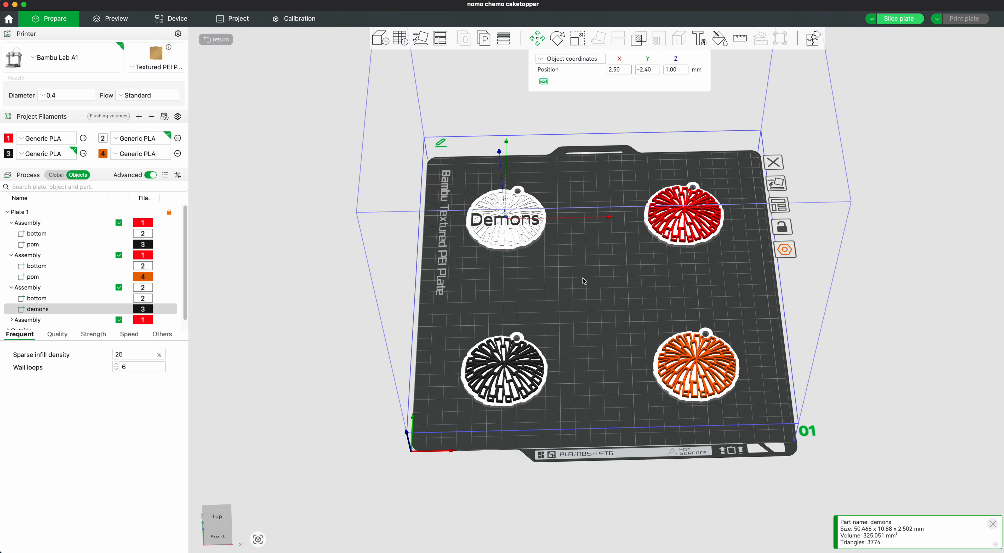
{"action": "left_click_drag", "start_coordinate": [571, 280], "coordinate": [572, 279]}
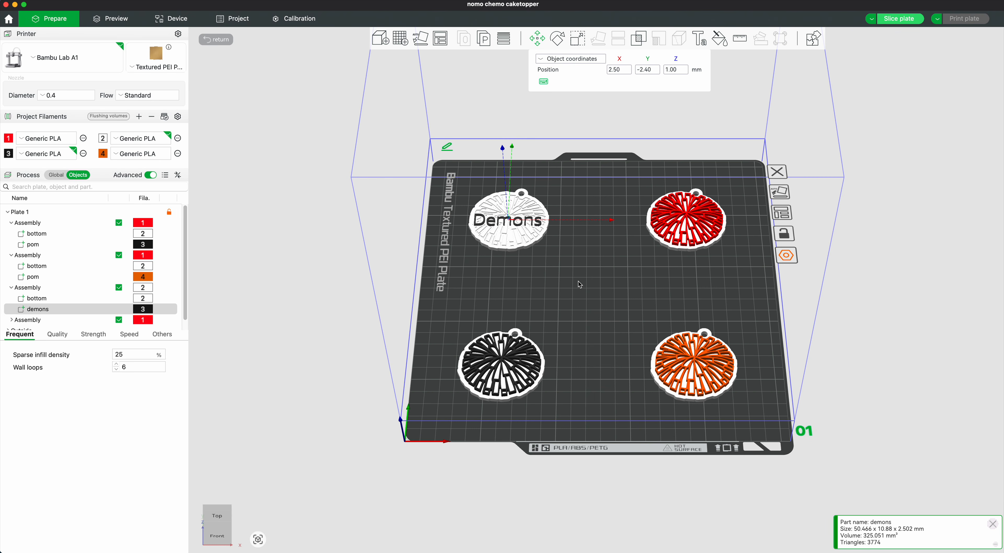